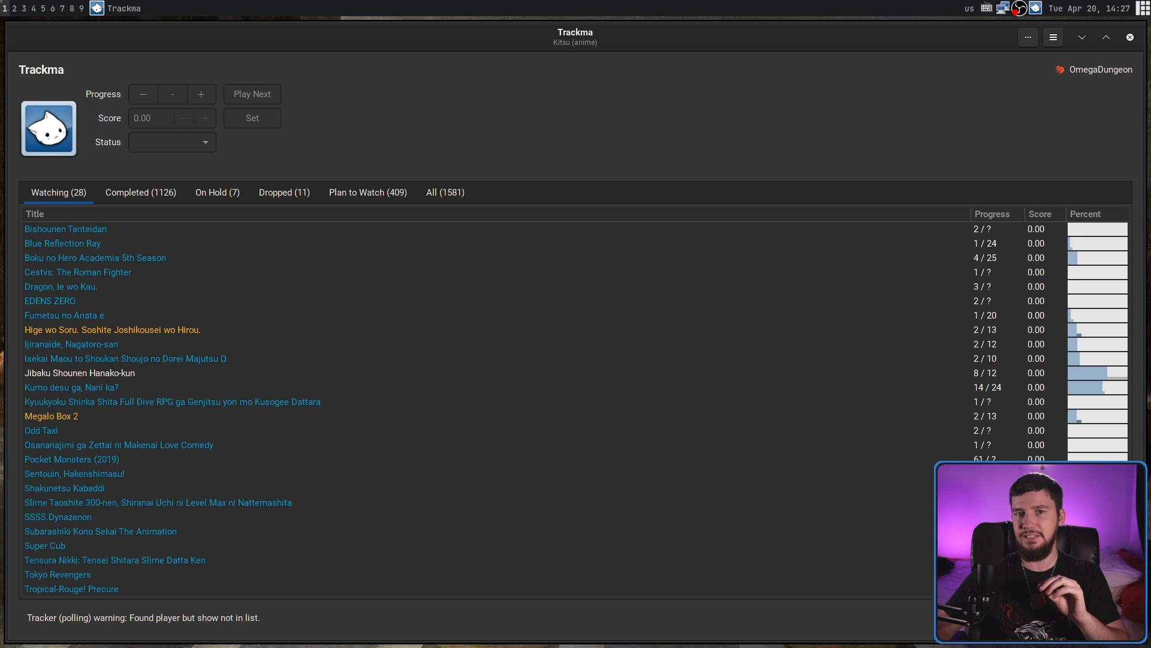
- Show Bishounen Tanteidan's details, then open an Alacritty terminal on workspace 2
click(66, 229)
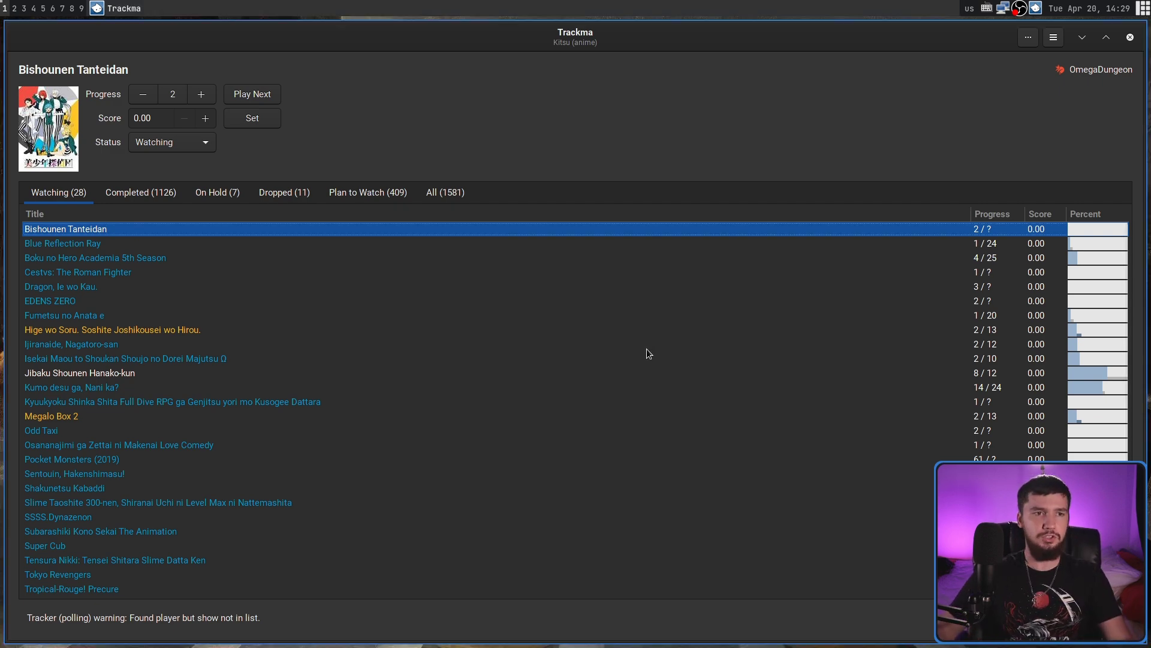
key(super+2)
key(super+Return)
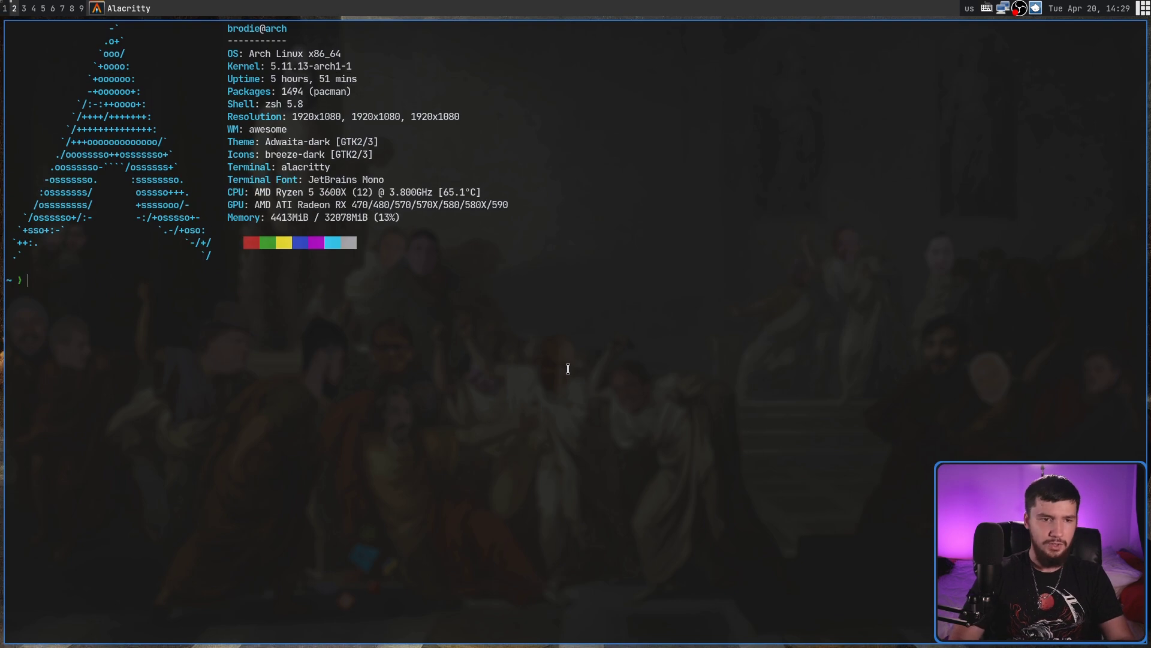
- Run trackma-curses and then the command-line trackma client, stopping each with Ctrl+C
text(track)
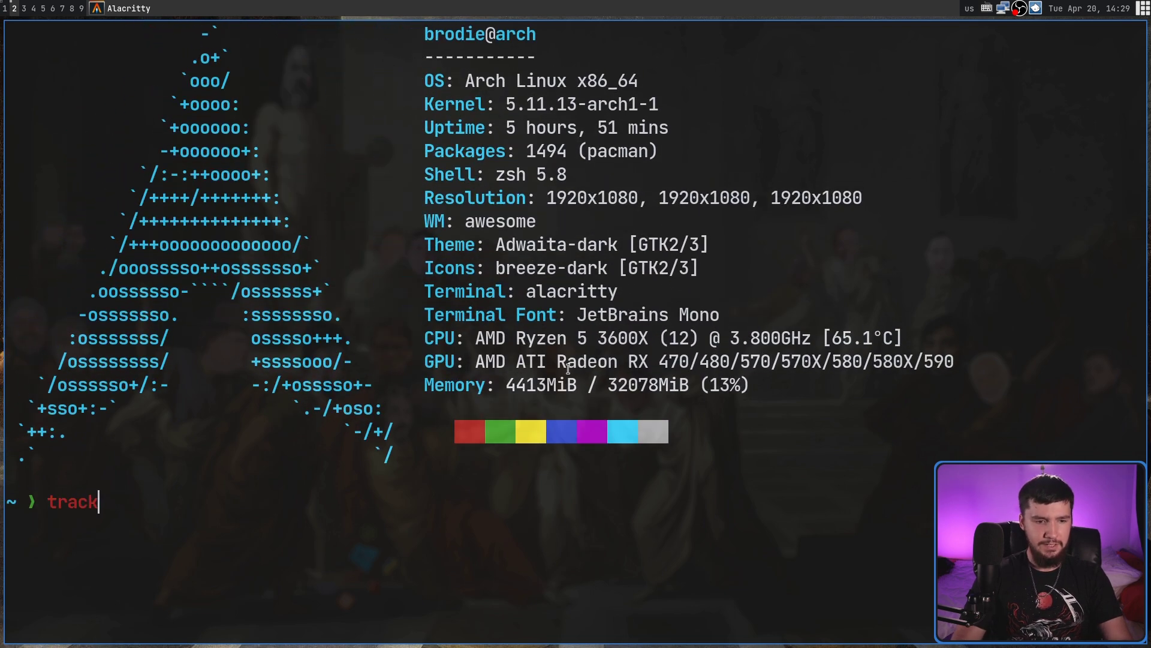
text(ma-curses)
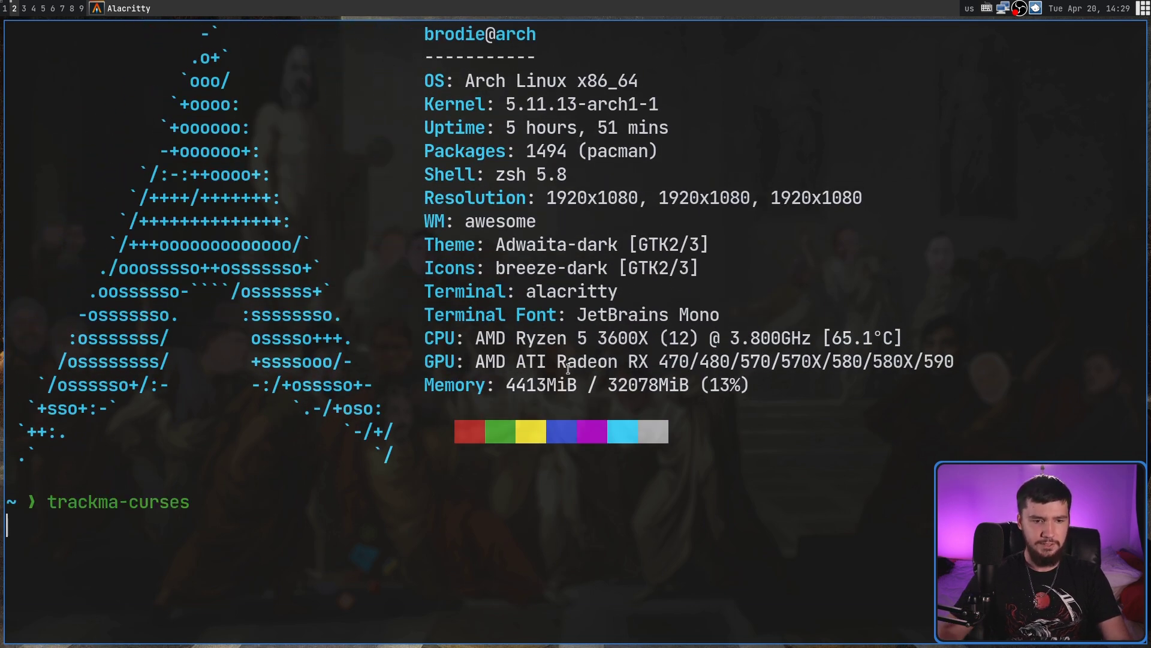
key(Return)
key(ctrl+c)
text(trackma-curs)
key(BackSpace)
key(BackSpace)
key(BackSpace)
key(BackSpace)
key(BackSpace)
key(Return)
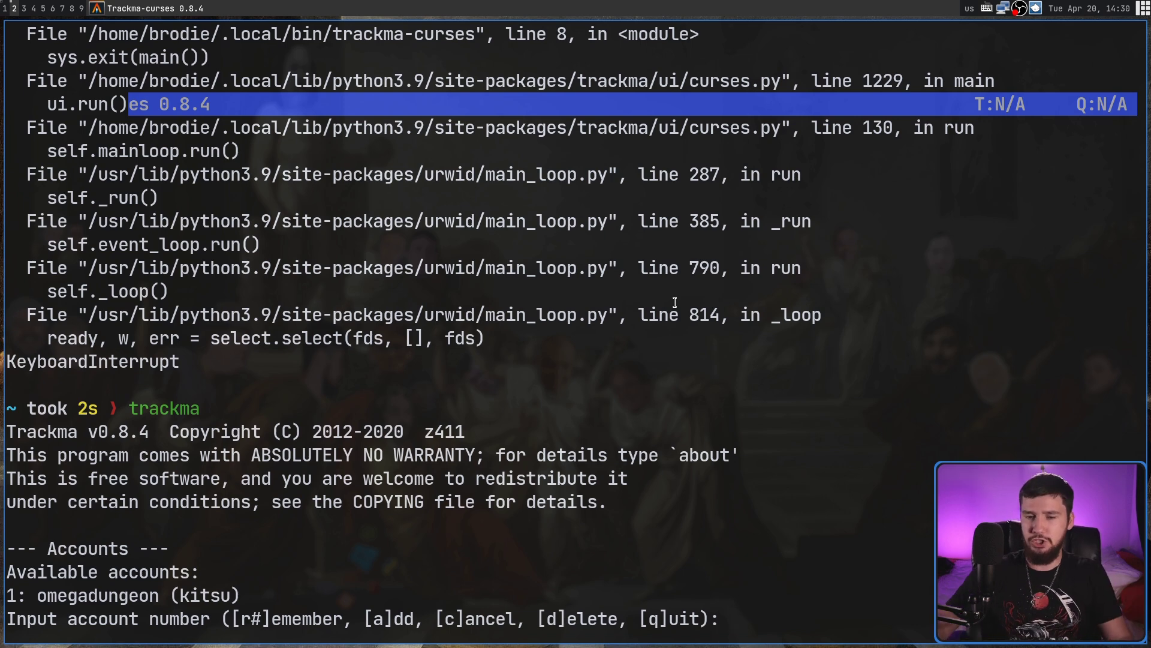
key(ctrl+c)
- Launch trackma-qt and open the Kitsu account from Select Account
text(trackma)
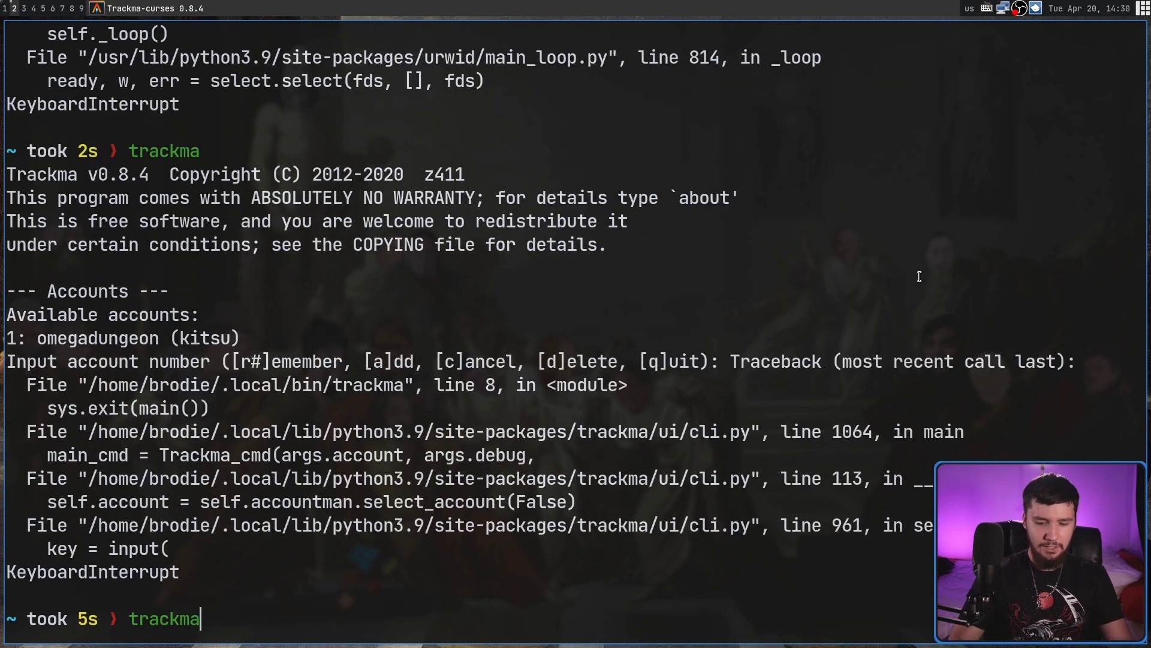
text(-qt)
key(Return)
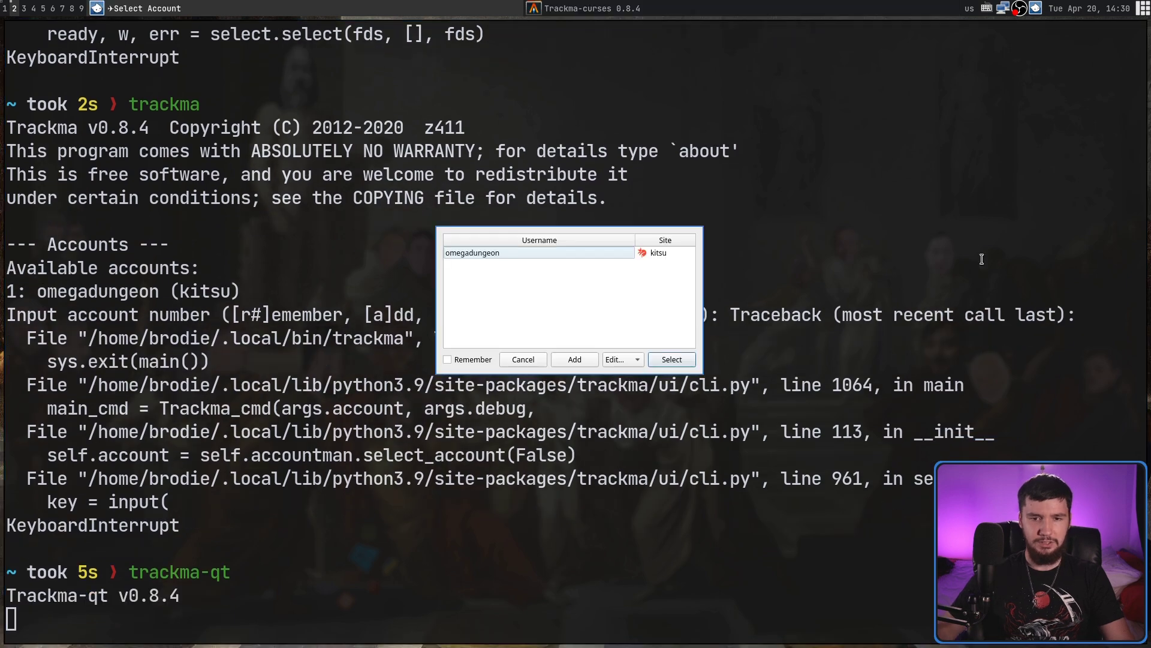
click(695, 362)
click(591, 288)
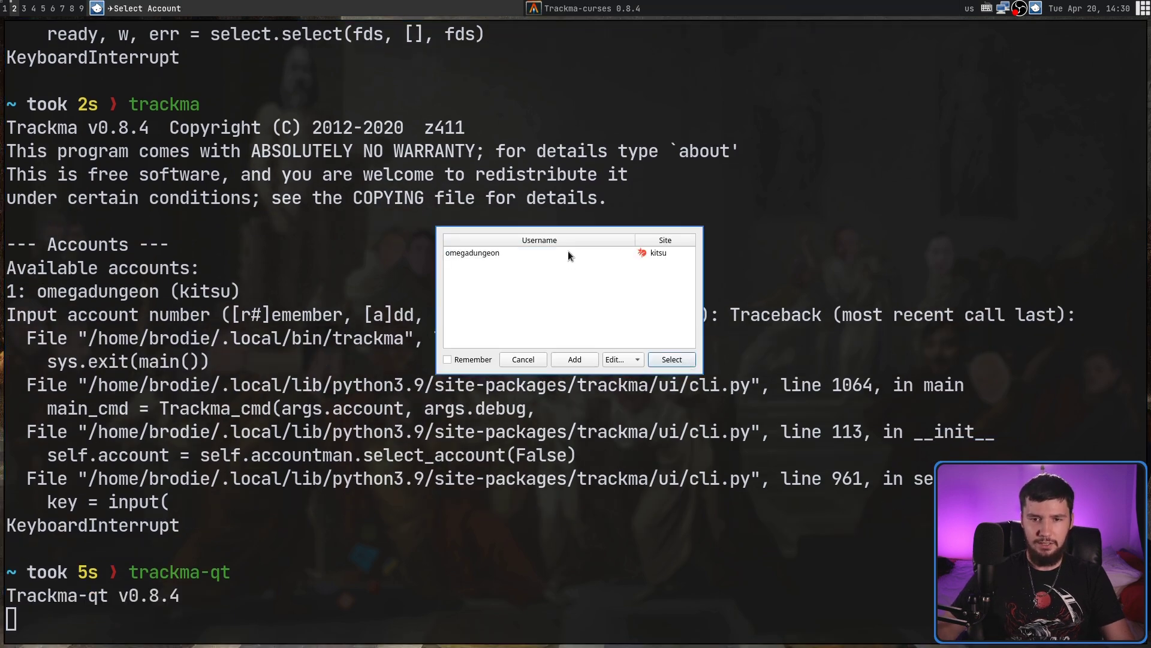
double_click(568, 252)
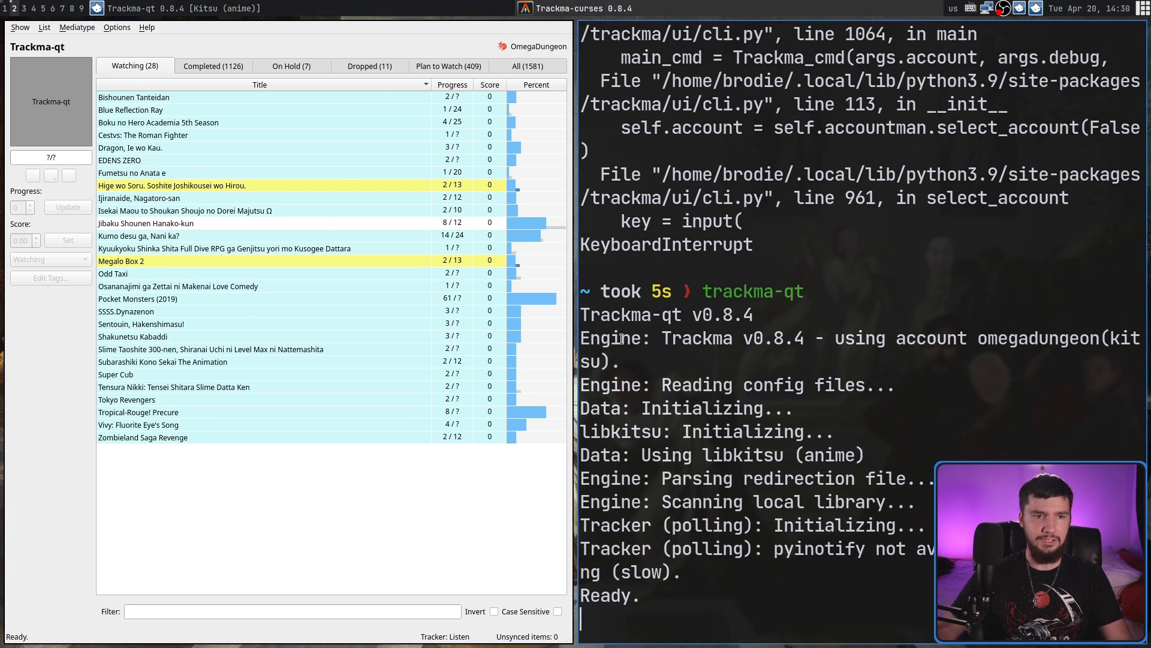
- Hide Trackma-qt, quit it from its tray icon, and run trackma-qt4
key(super+shift+q)
right_click(1037, 8)
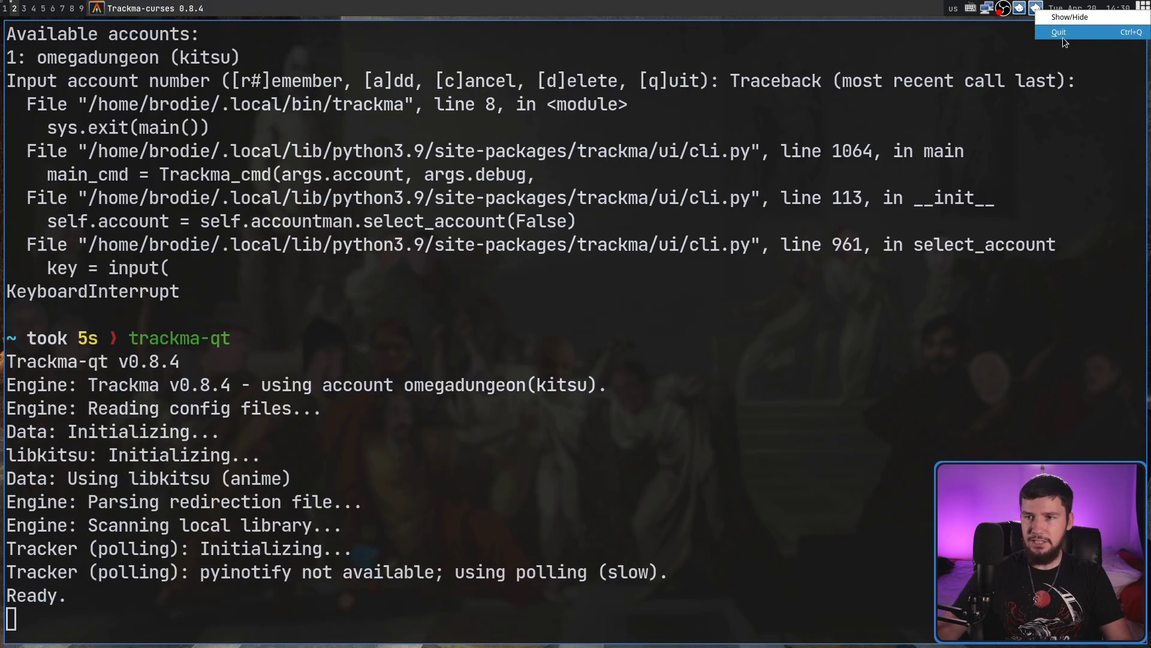
click(1062, 42)
text(trackma-qt4)
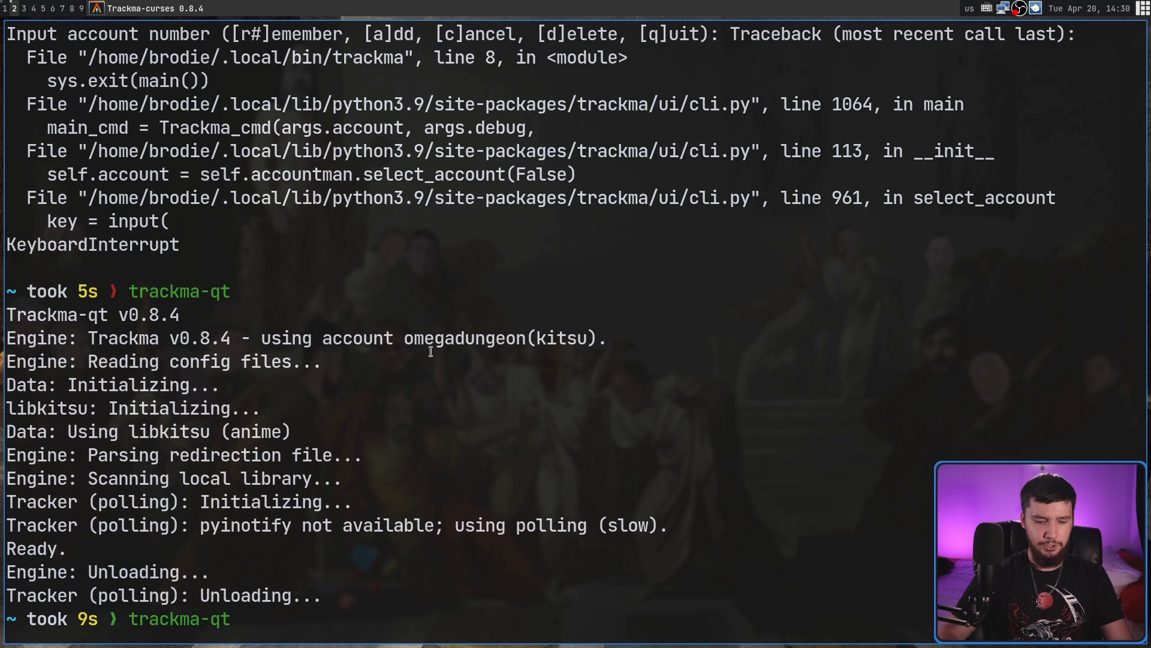
key(Return)
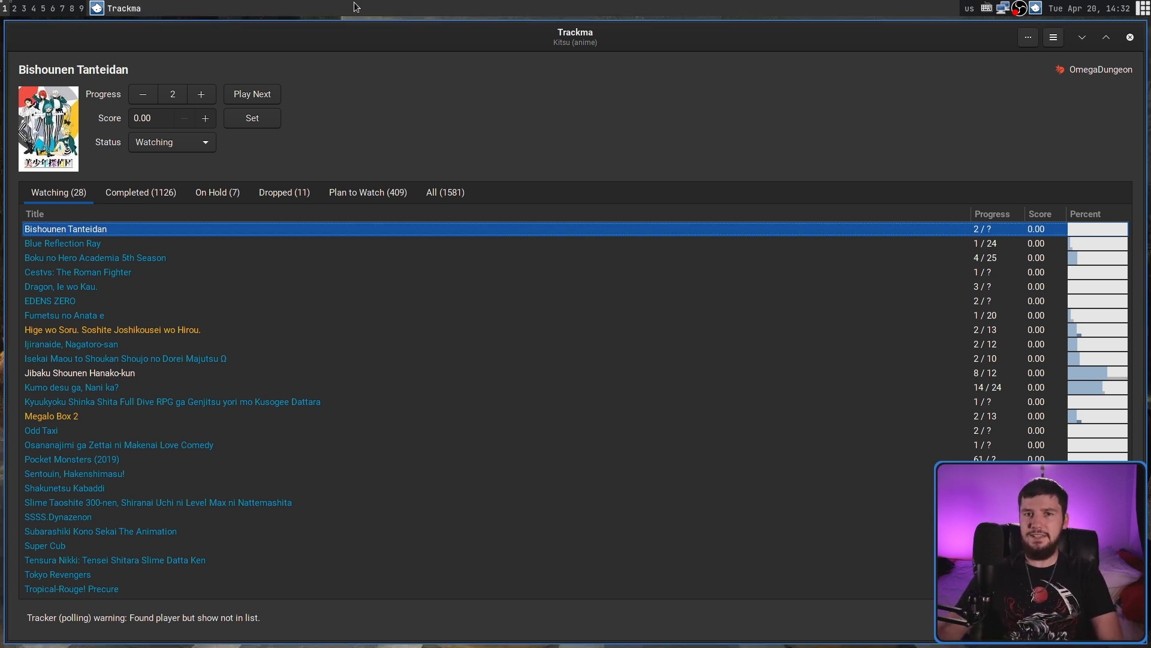
- Open and close Trackma's main menu twice
click(1054, 41)
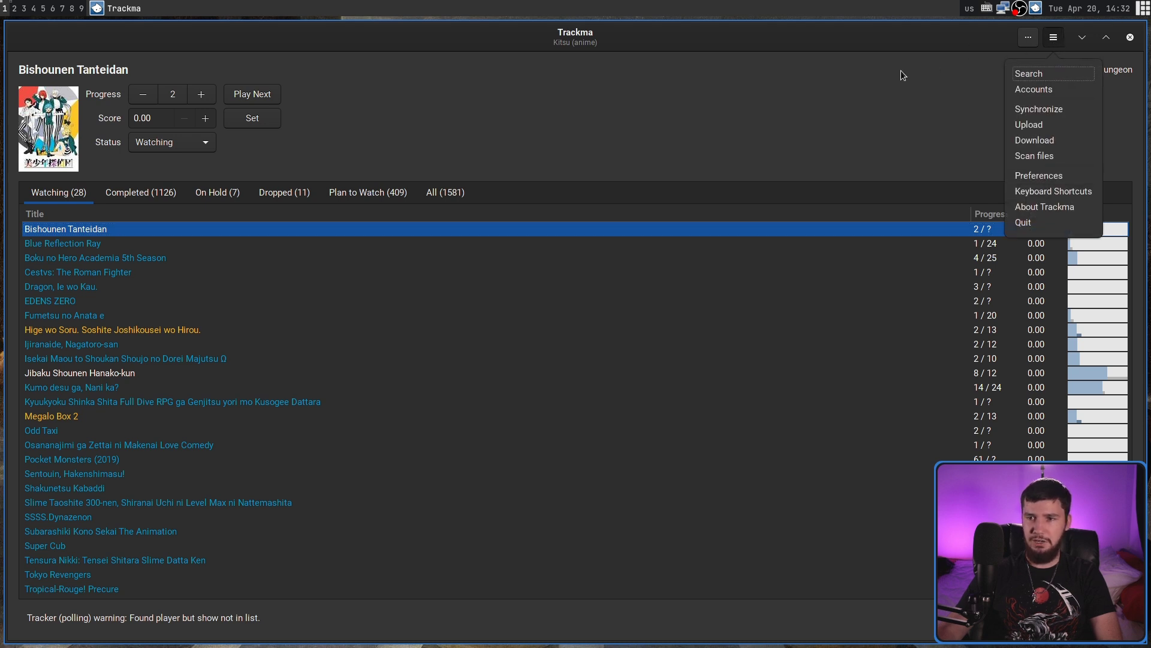
click(945, 69)
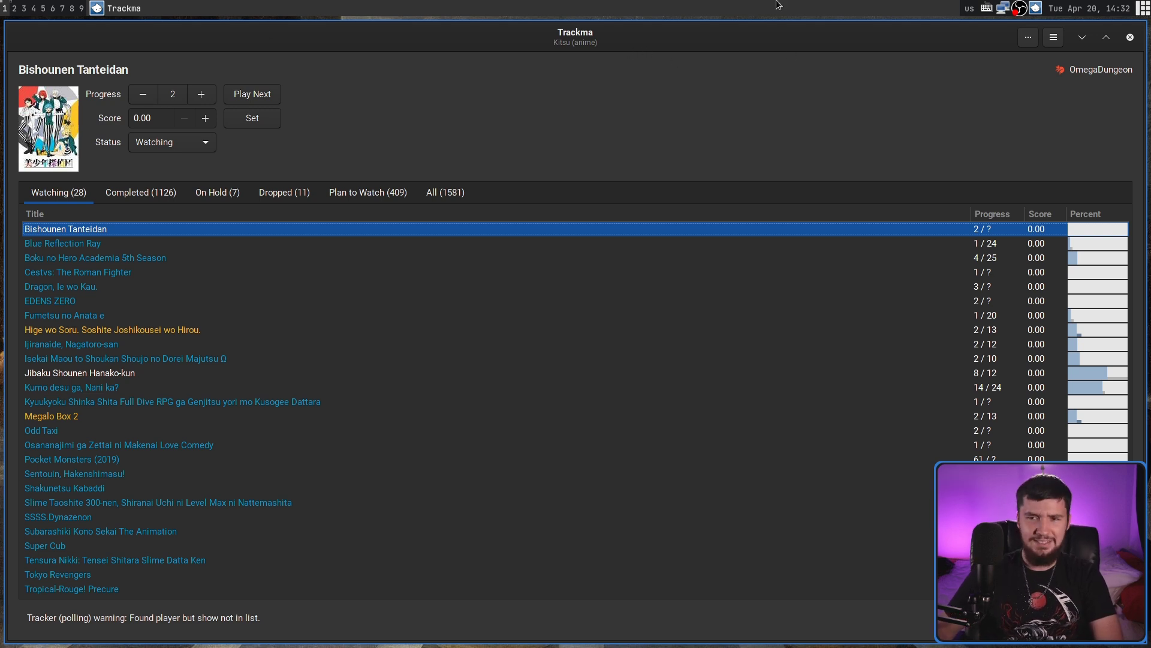
click(1051, 39)
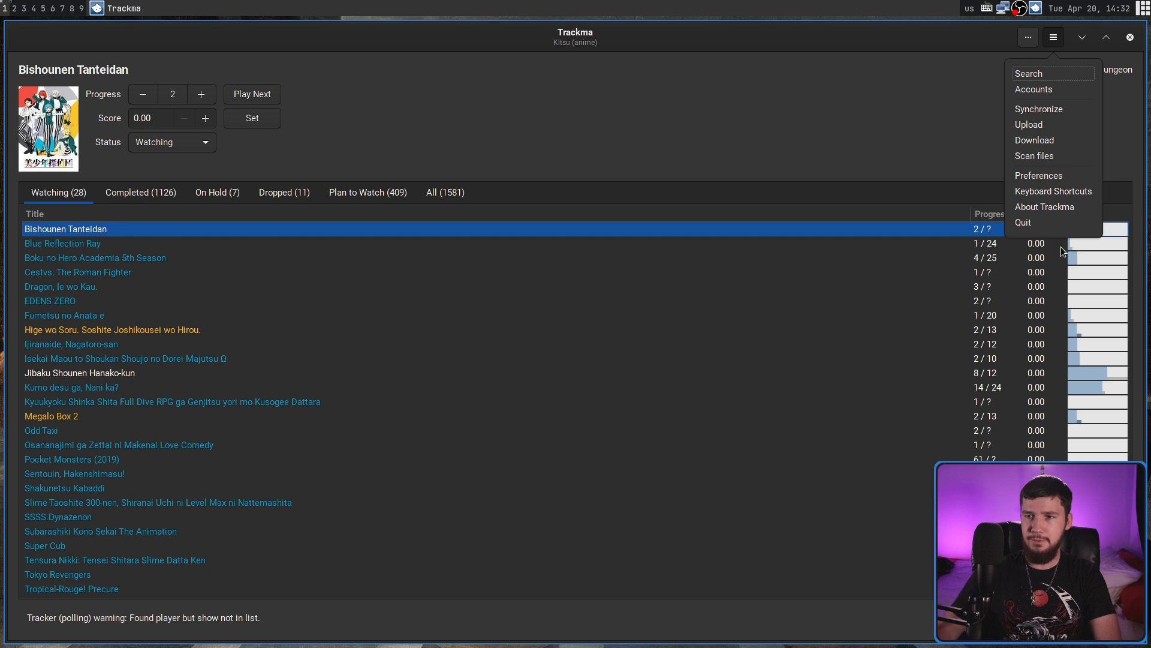
click(849, 92)
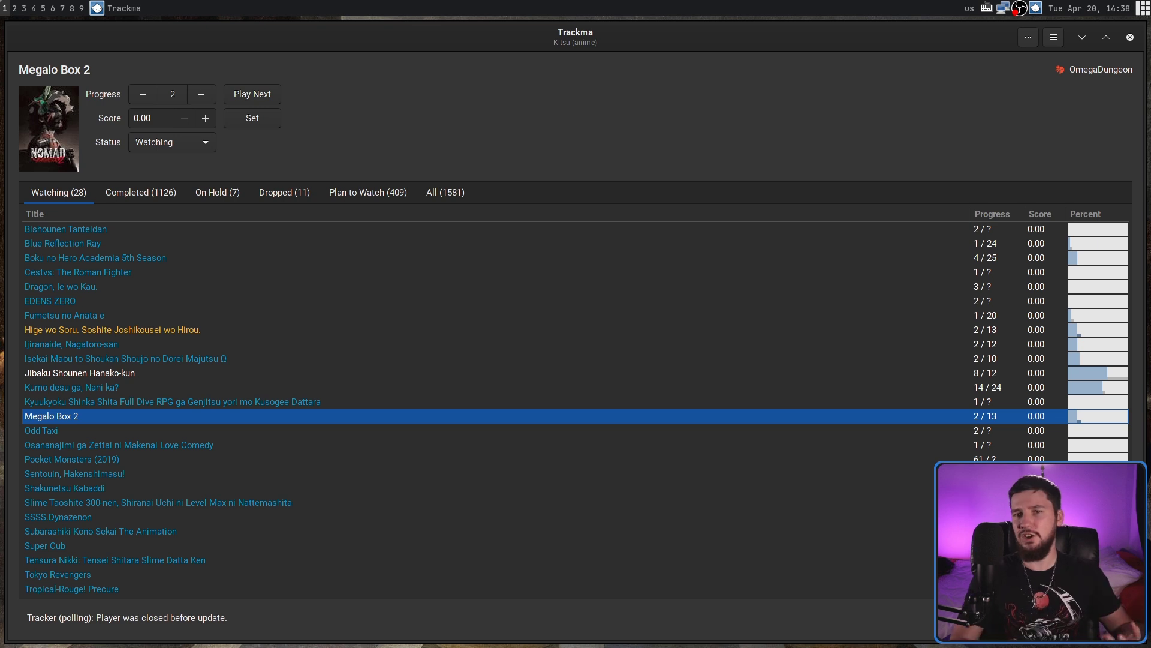
- View details of Bishounen Tanteidan, Jibaku Shounen Hanako-kun, Fumetsu no Anata e and Hige wo Soru
click(114, 233)
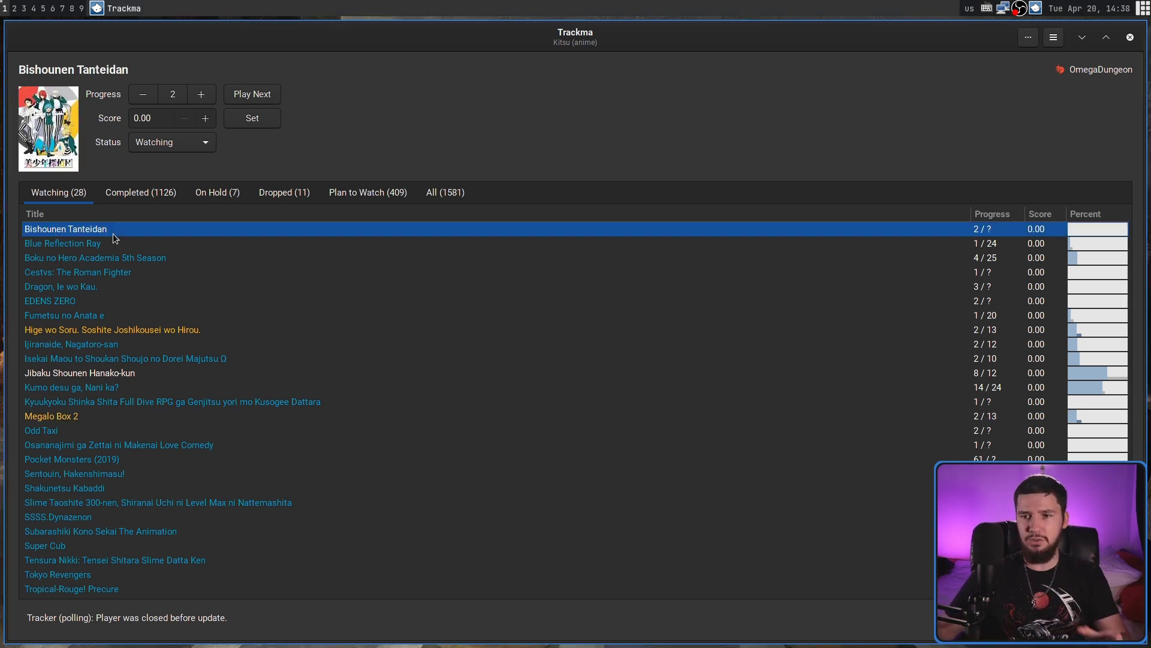
click(155, 375)
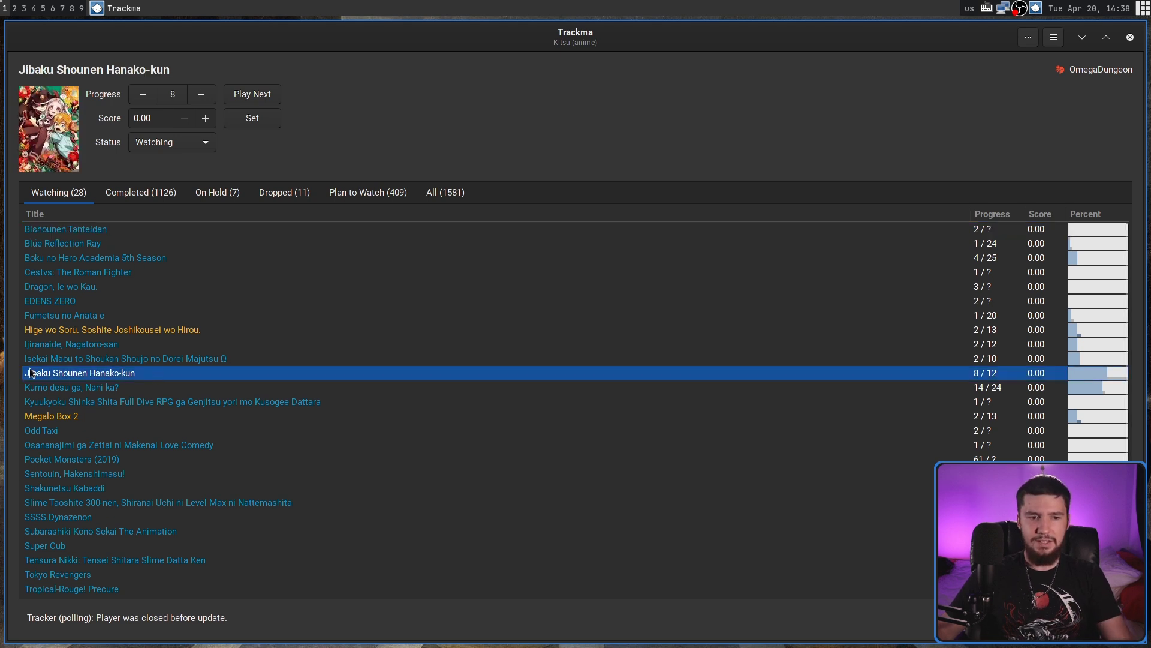
click(81, 316)
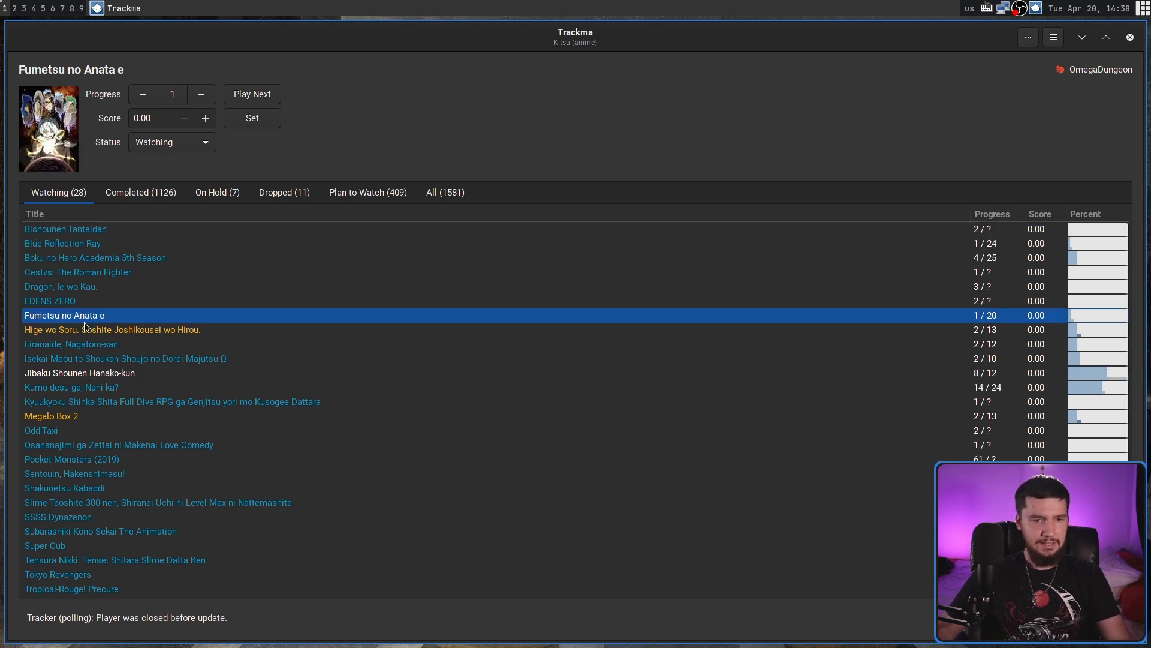
click(168, 331)
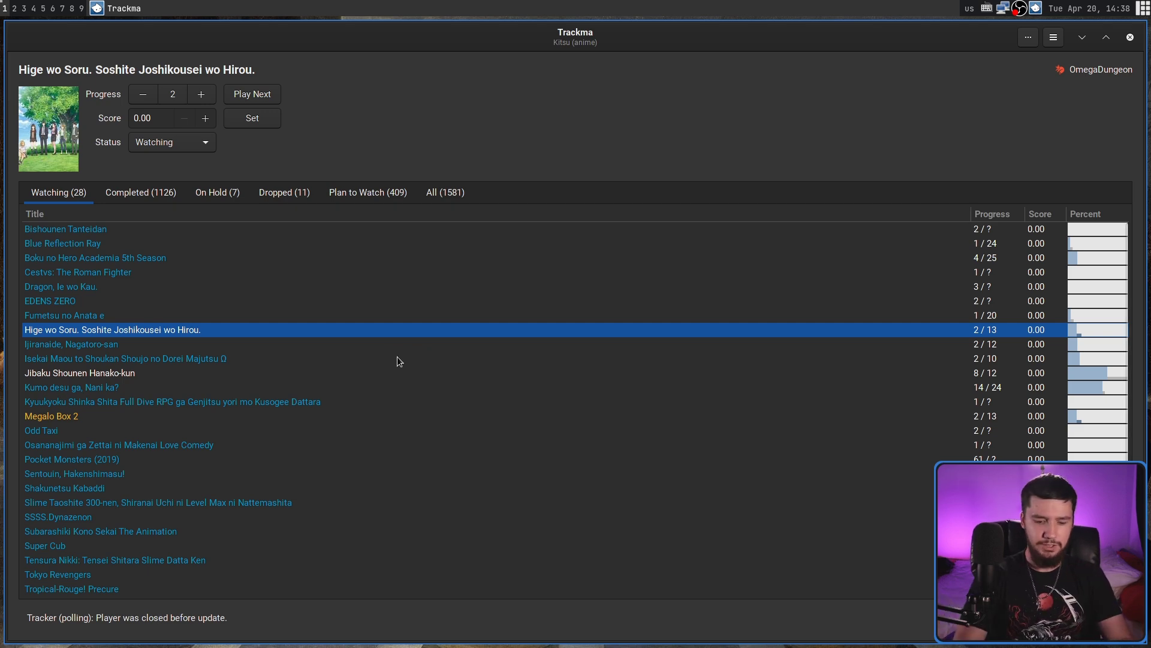
key(super+Return)
- In lf, go to the anime folder and play Nomad - Megalo Box 2 - 03 in mpv
key(g)
key(a)
key(j)
key(j)
key(j)
key(j)
key(j)
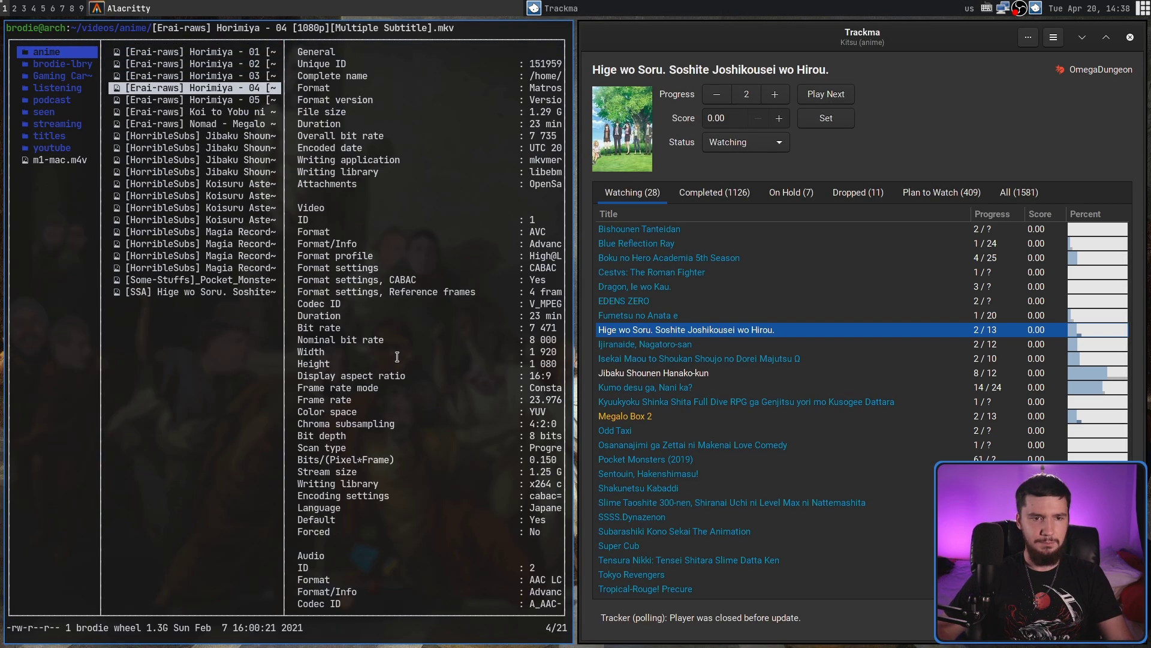
key(j)
key(l)
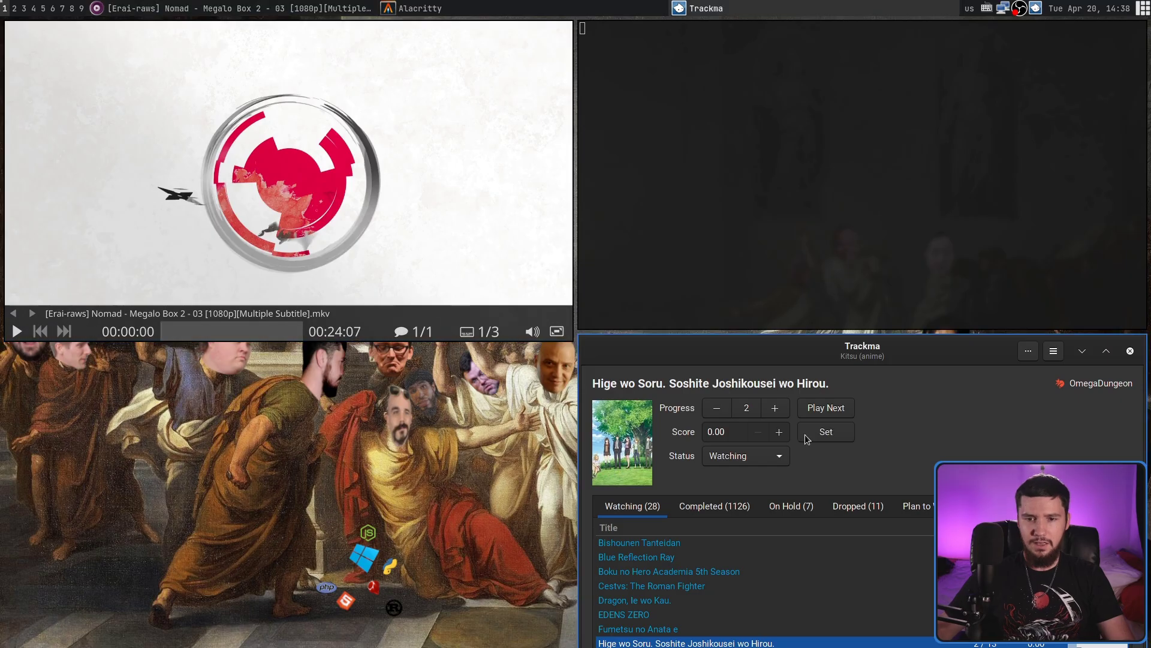
- Toggle Trackma fullscreen while viewing Megalo Box 2's and the full-dive RPG entry's details
key(super+f)
click(143, 365)
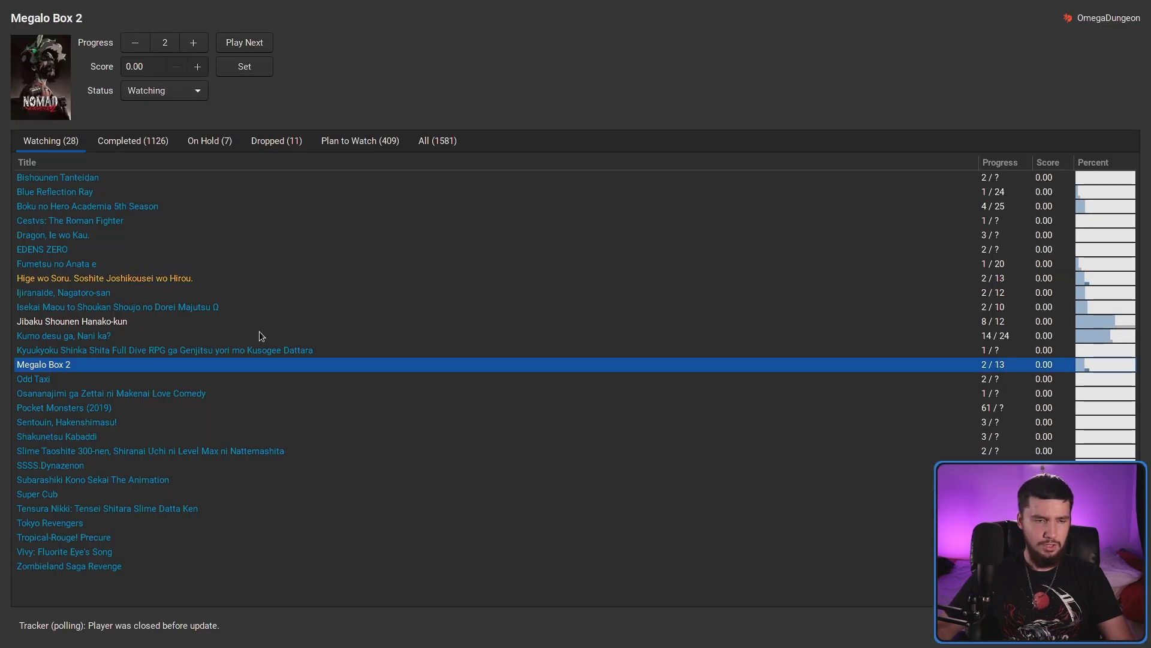
key(super+f)
key(super+f)
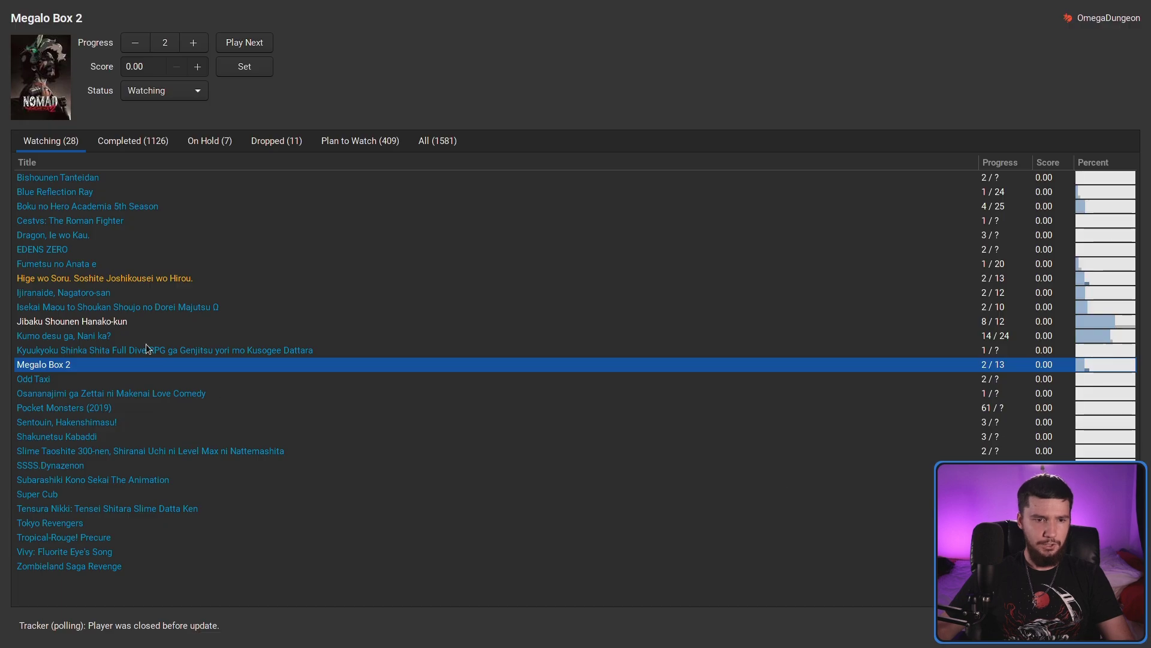
click(151, 350)
- Seek the Megalo Box 2 episode to 00:06:58, then to its end credits
key(super+f)
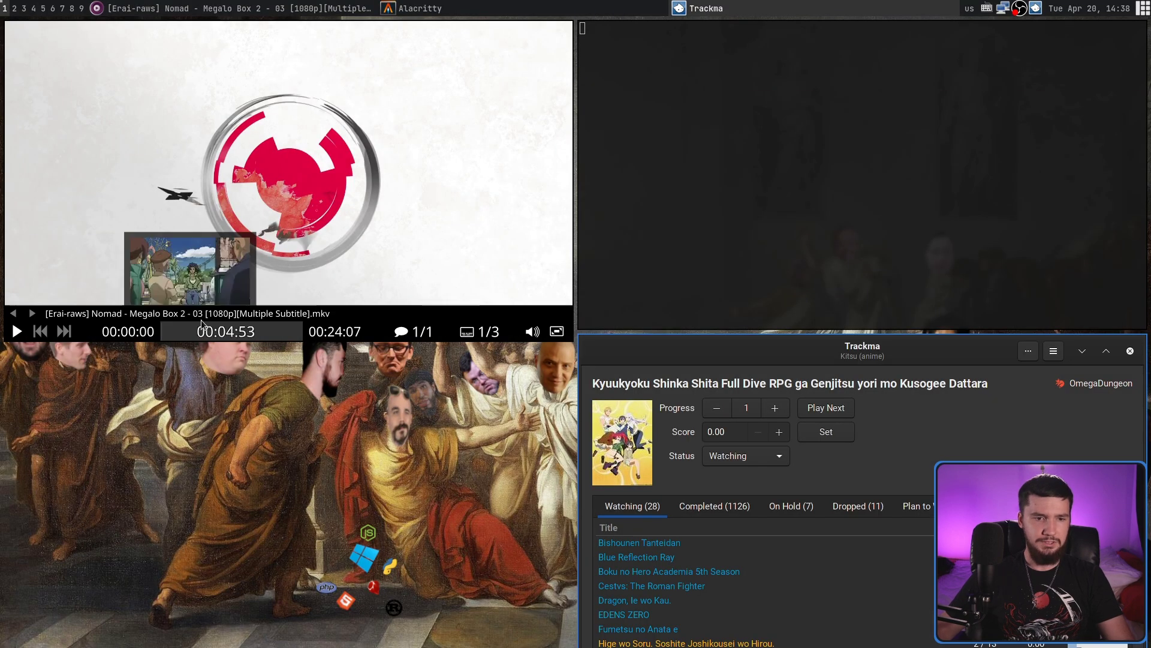
click(200, 321)
key(super+f)
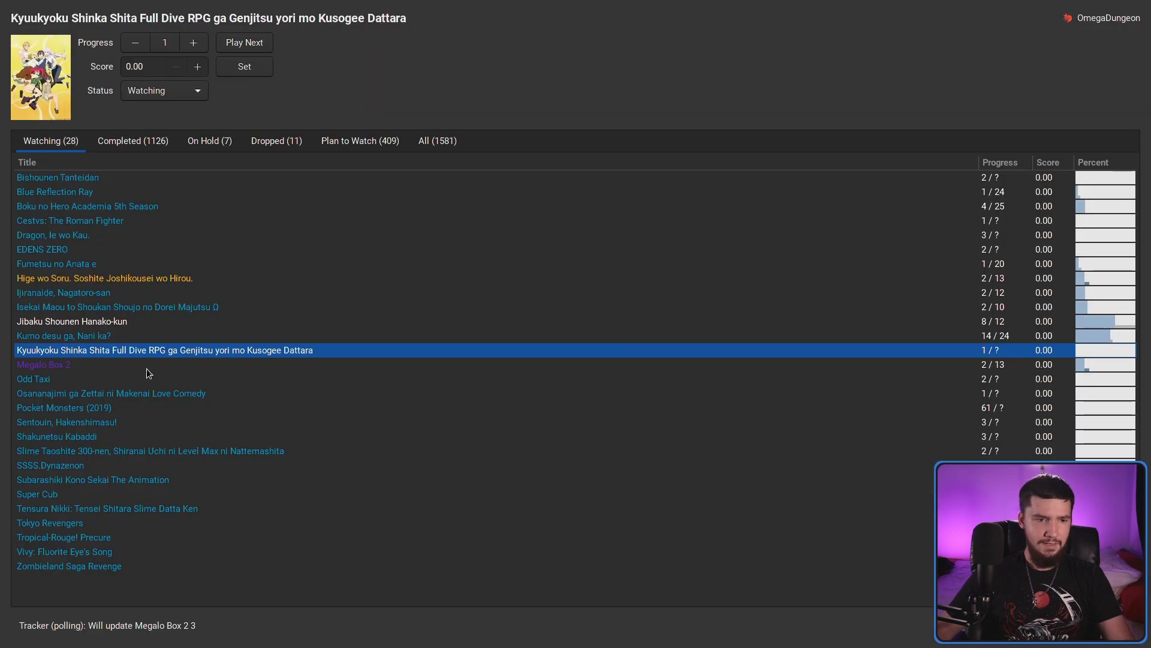
key(super+f)
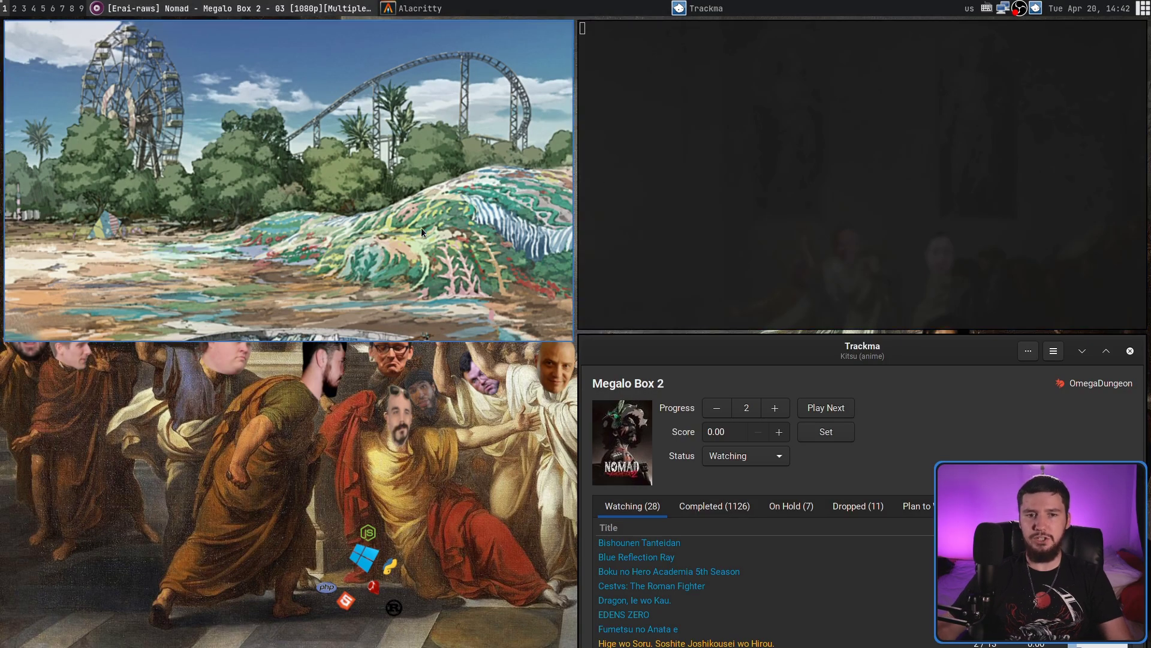
mouse_move(295, 335)
drag(295, 336, 302, 337)
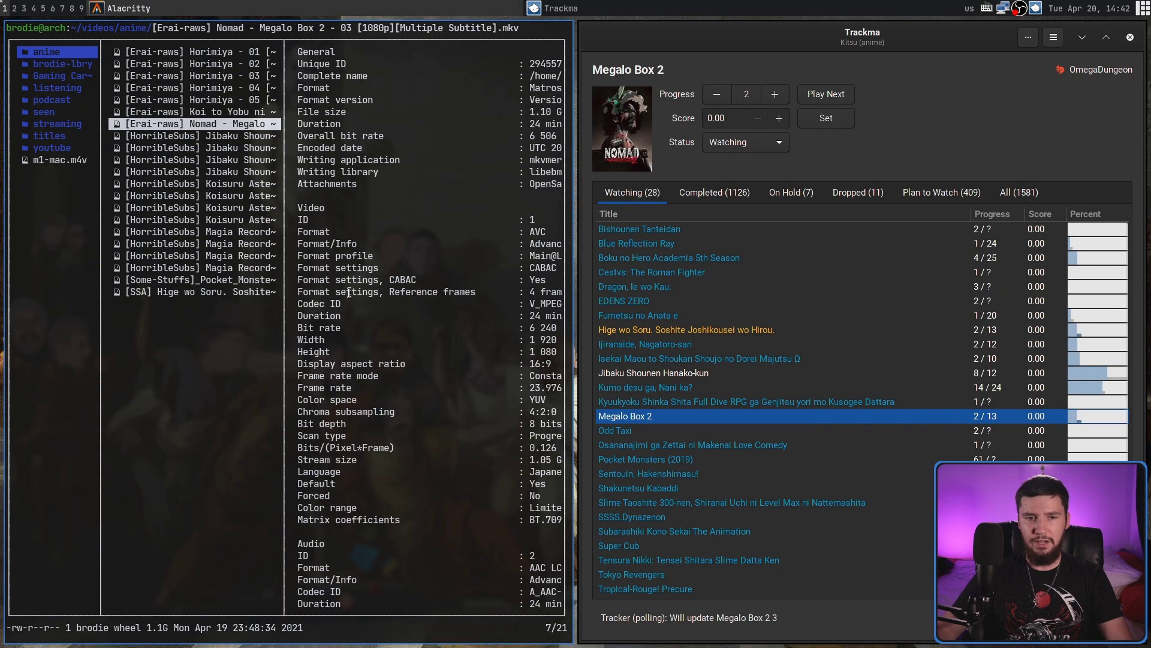
key(super+f)
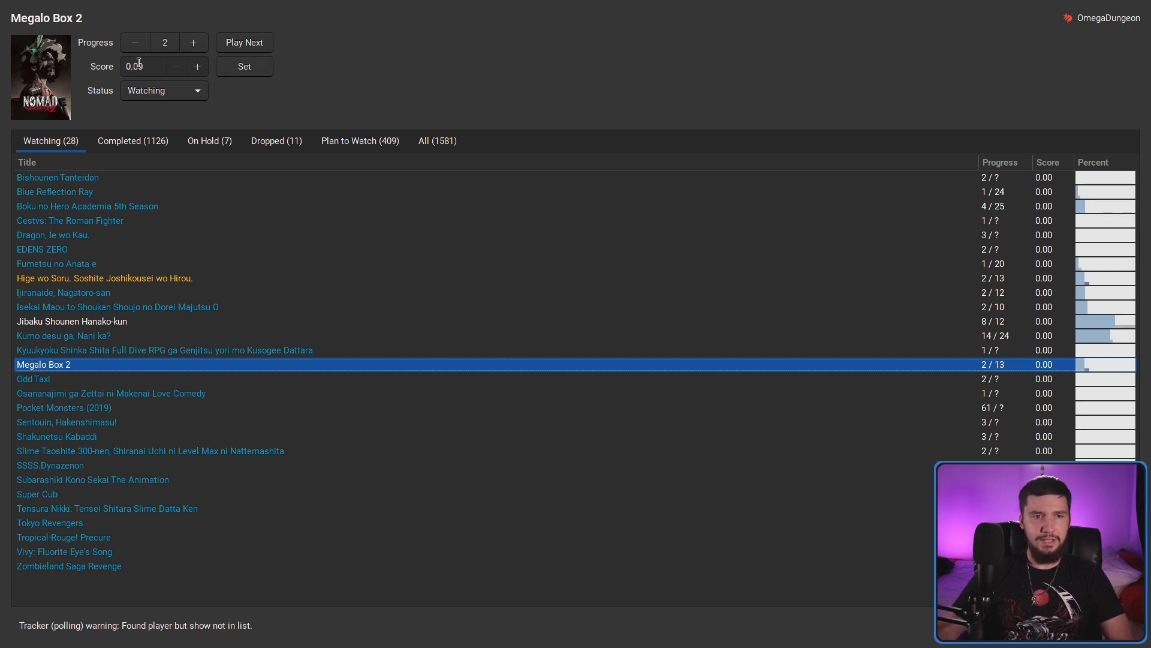
- Set Megalo Box 2's status to Dropped and check it in the Dropped list
click(203, 96)
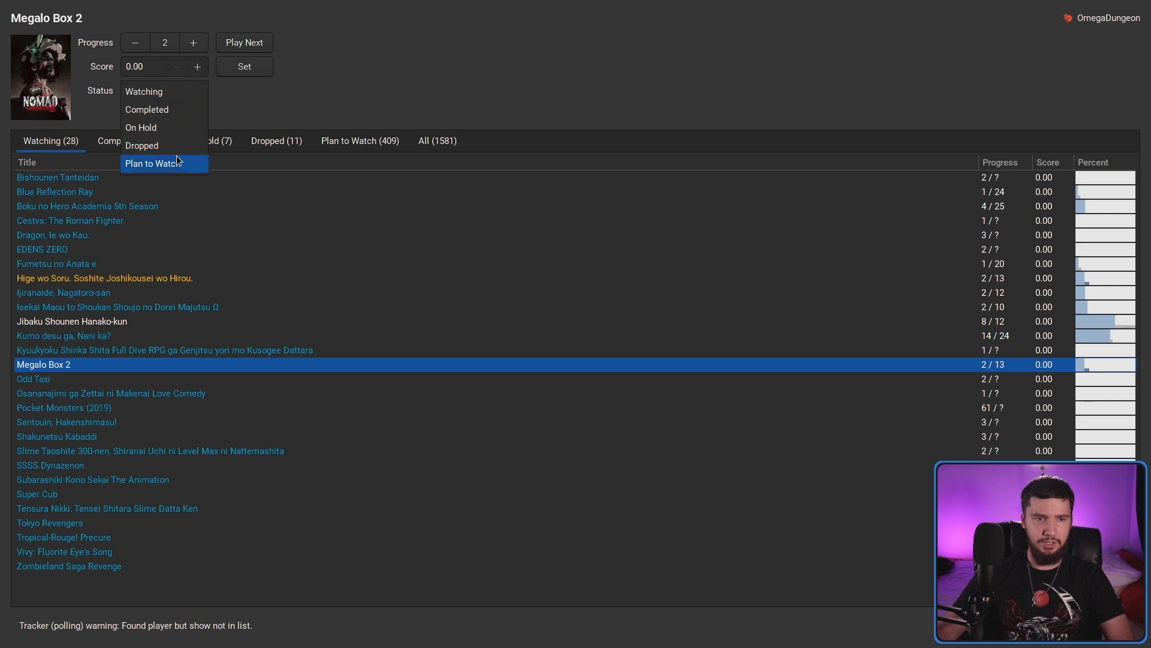
click(243, 124)
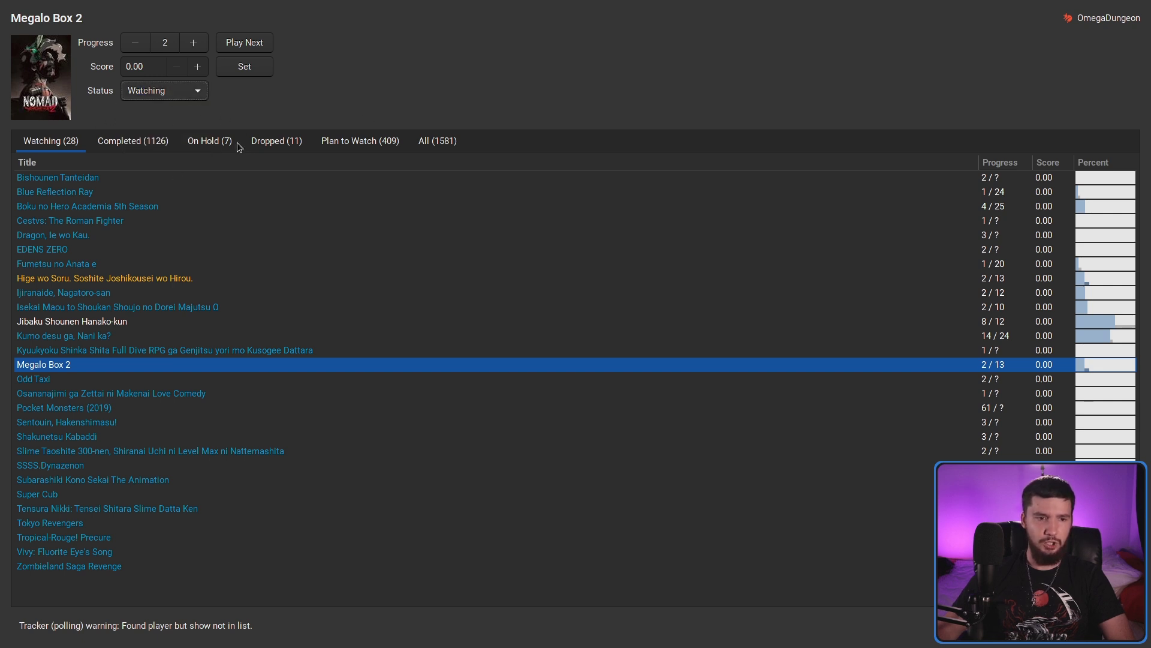
click(170, 90)
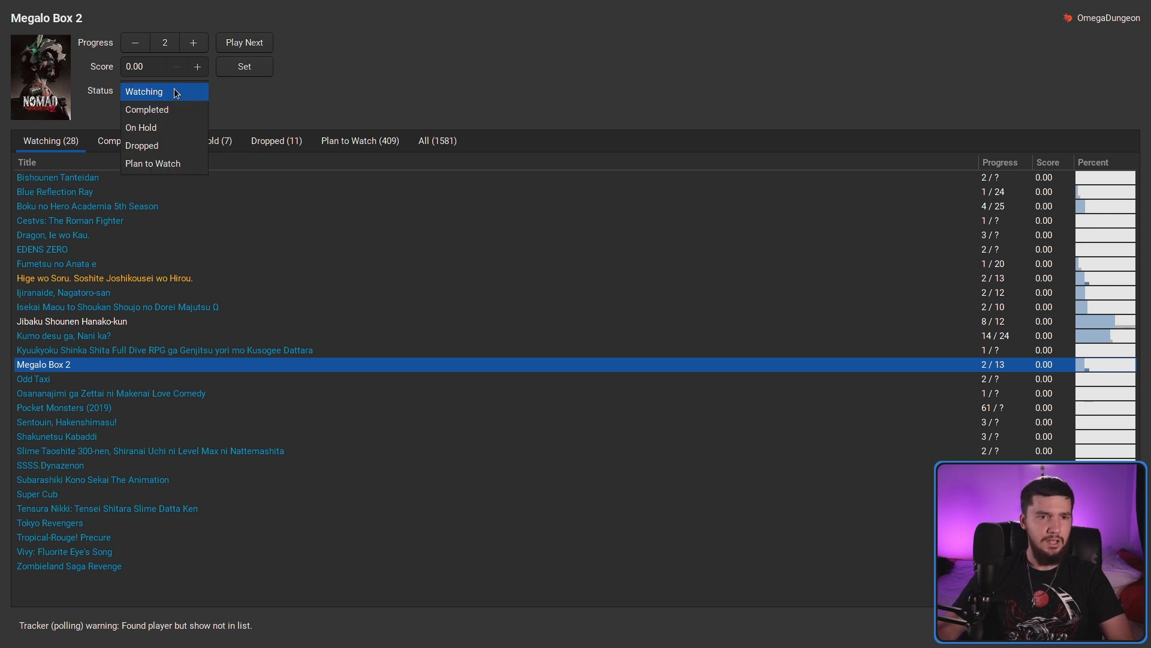
click(144, 145)
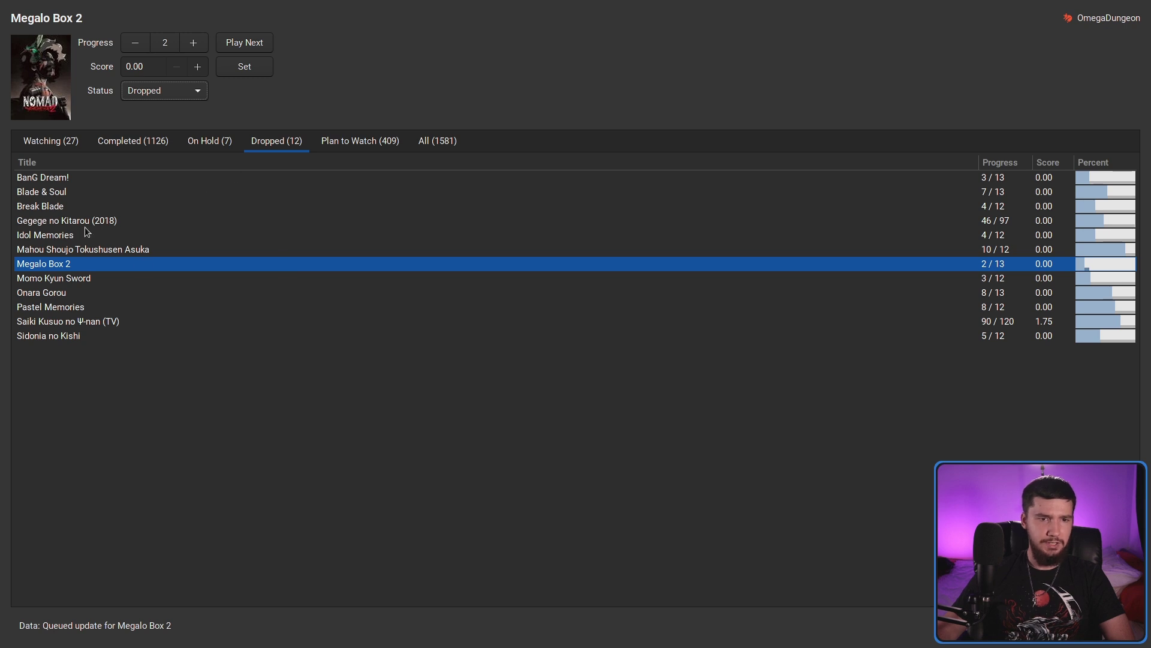
click(58, 147)
click(281, 140)
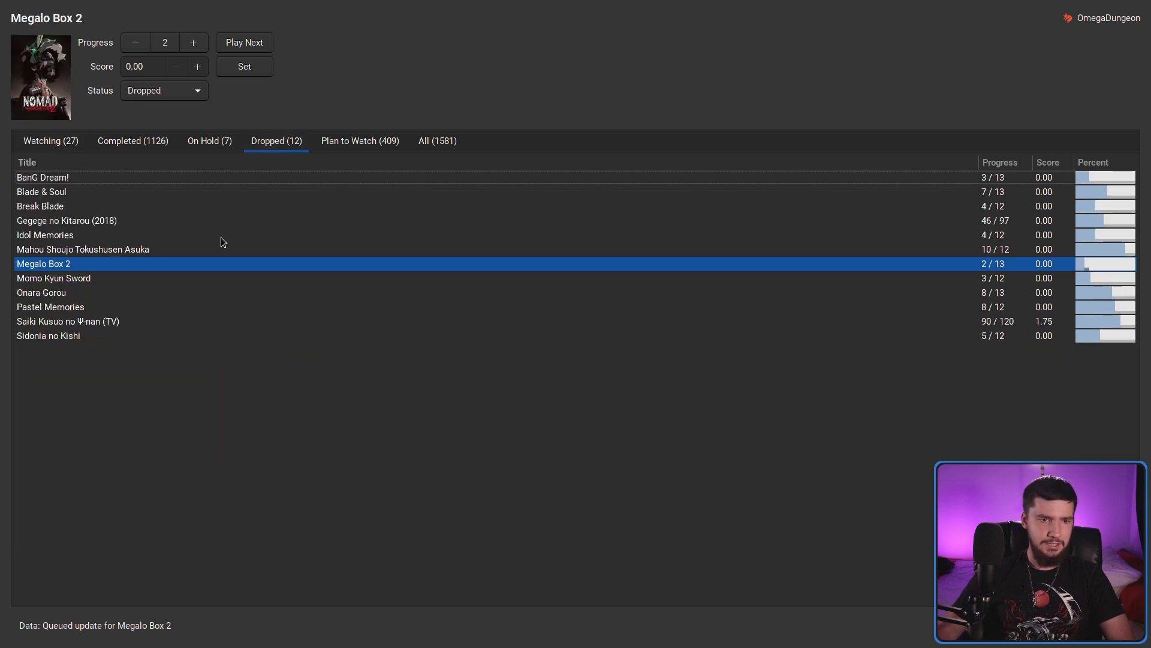
- Return Megalo Box 2 to Watching and select Hige wo Soru
click(180, 91)
click(170, 38)
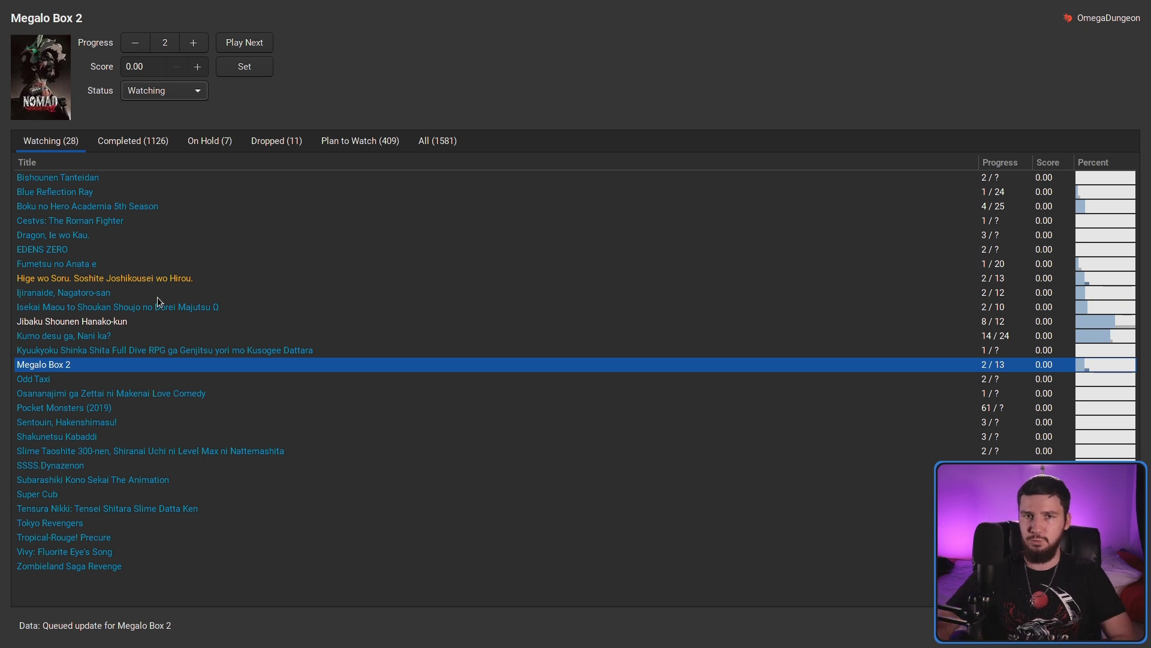
click(167, 279)
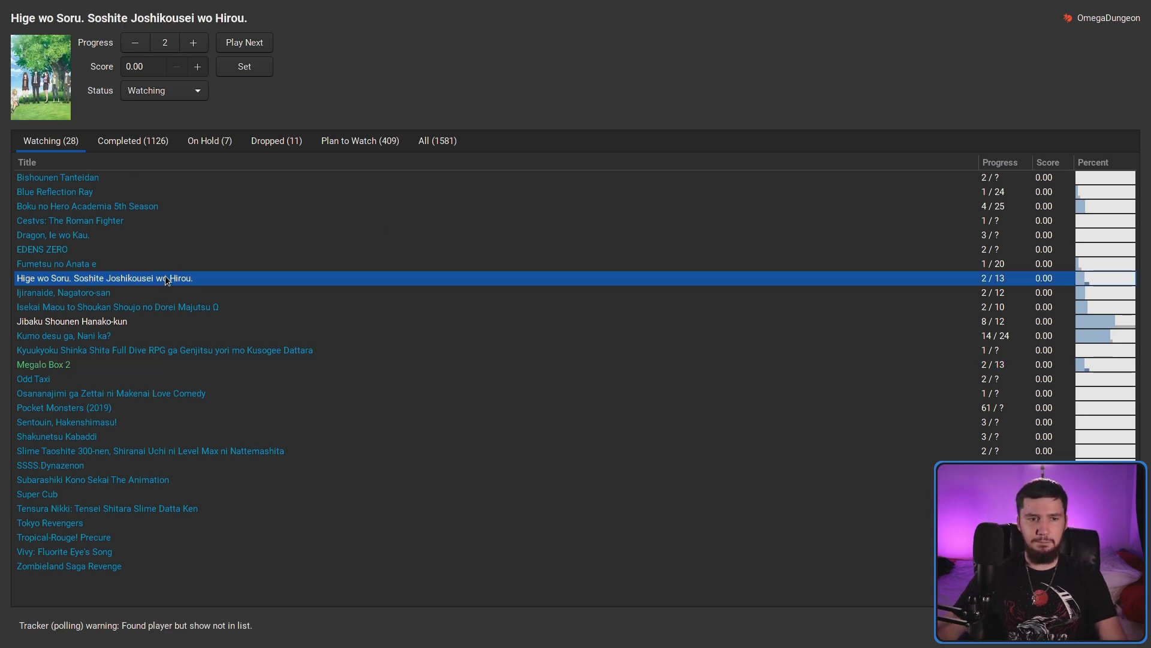
- Request Hige wo Soru's next episode with Play Next, then close the terminal
click(258, 42)
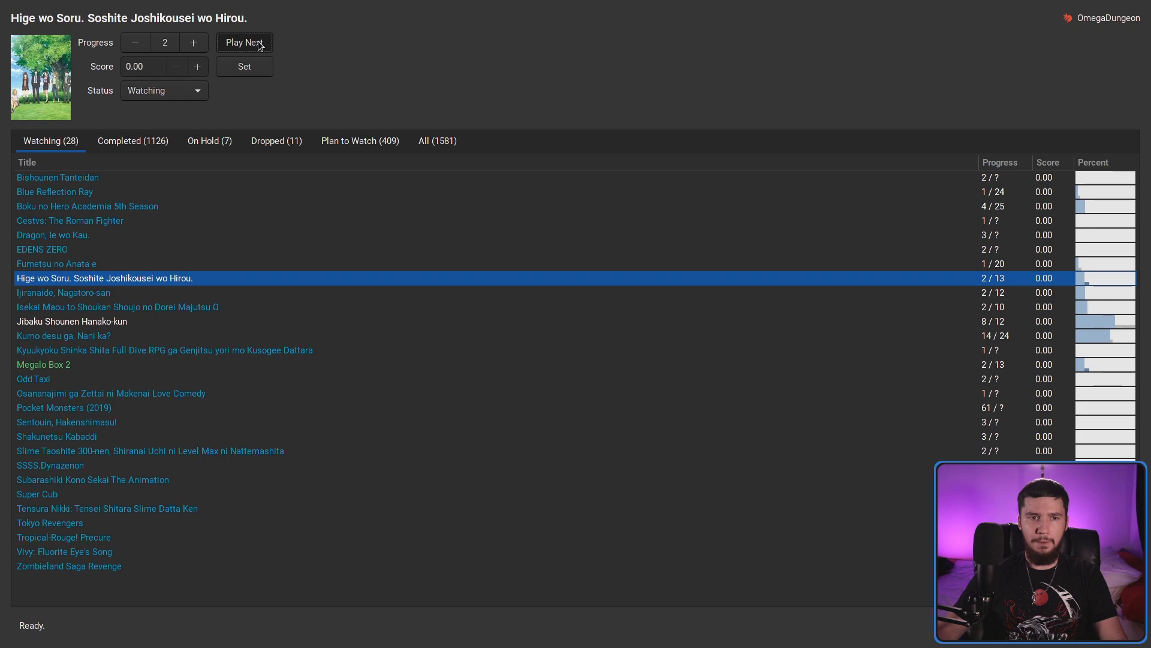
key(super+f)
click(838, 94)
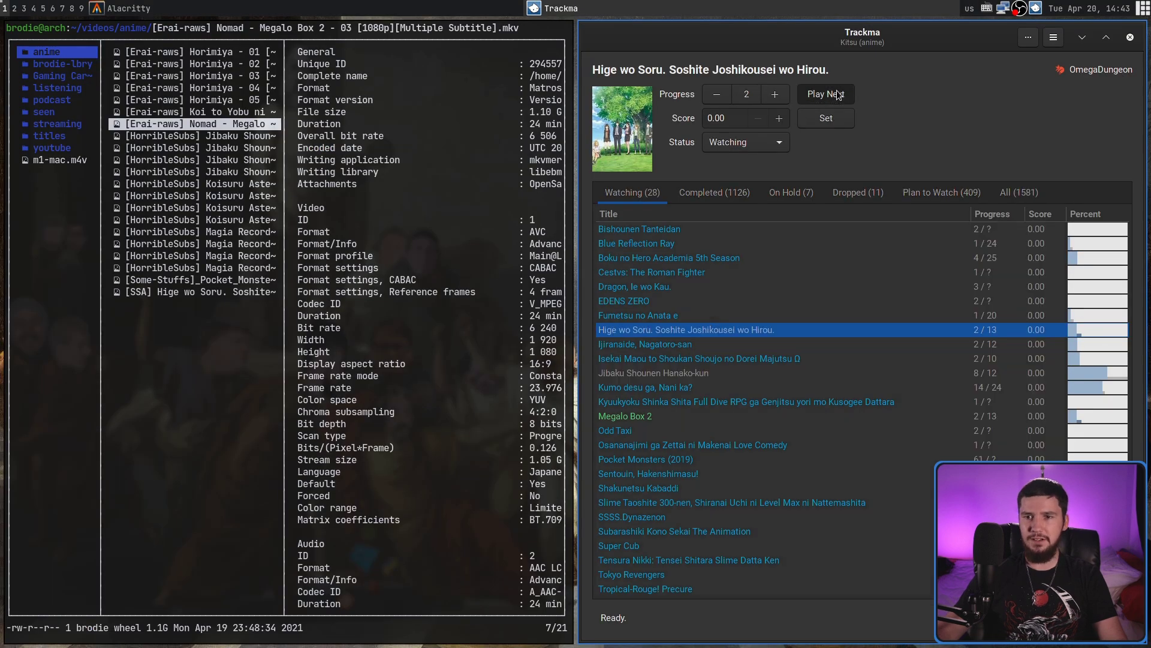
click(838, 94)
click(838, 94)
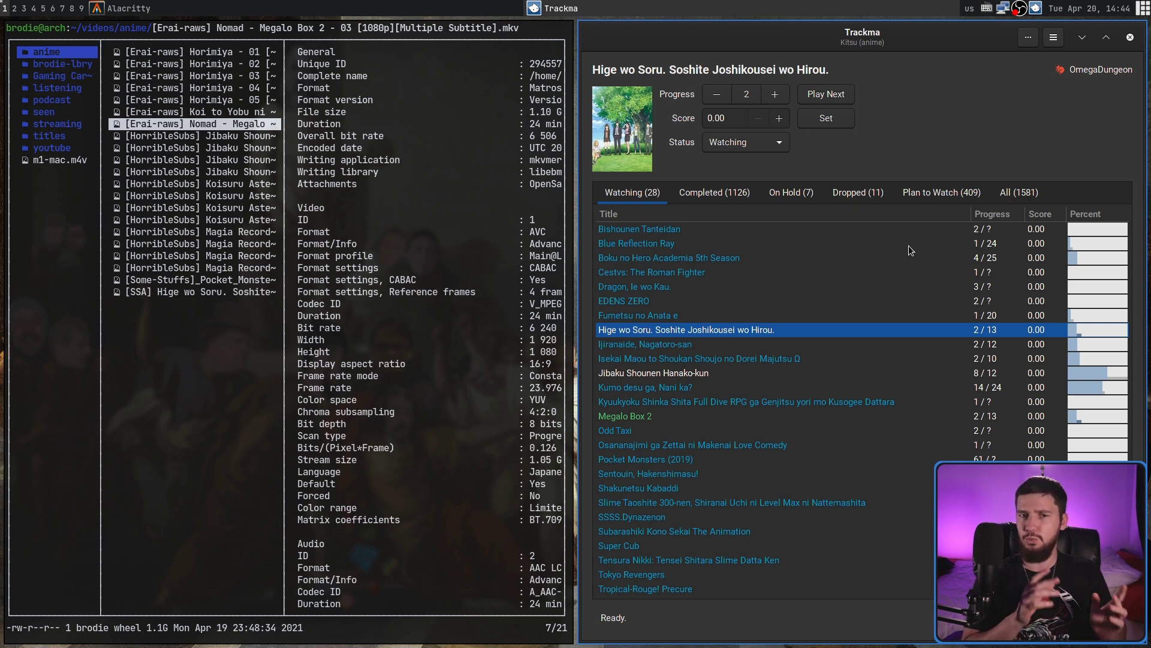
key(super+f)
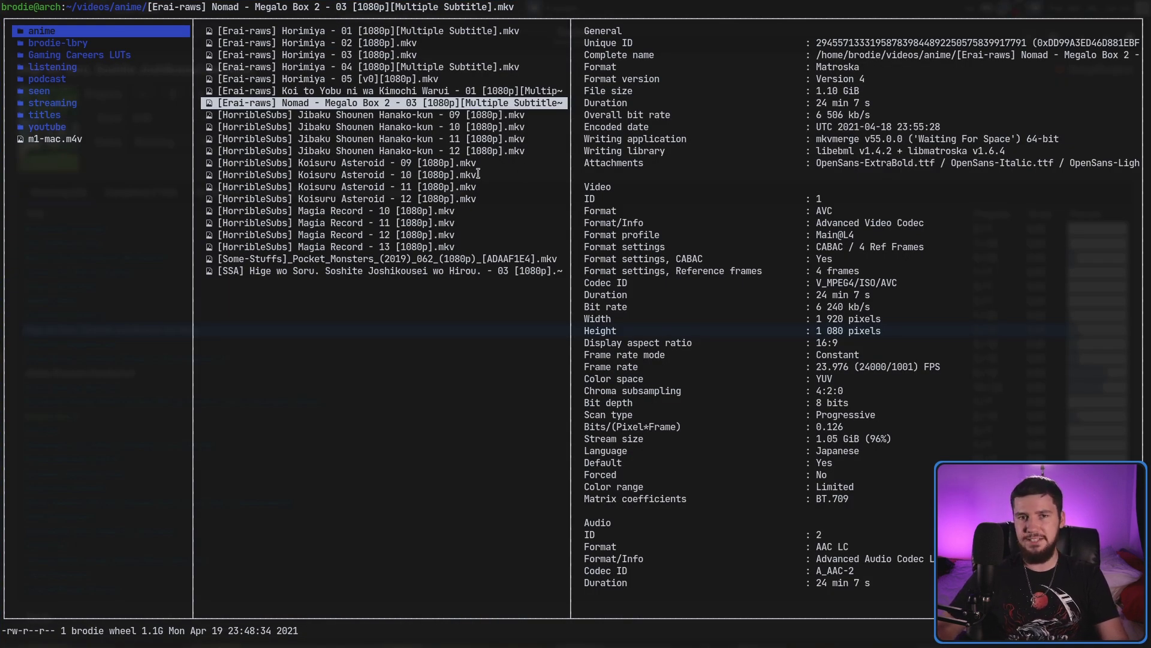
key(q)
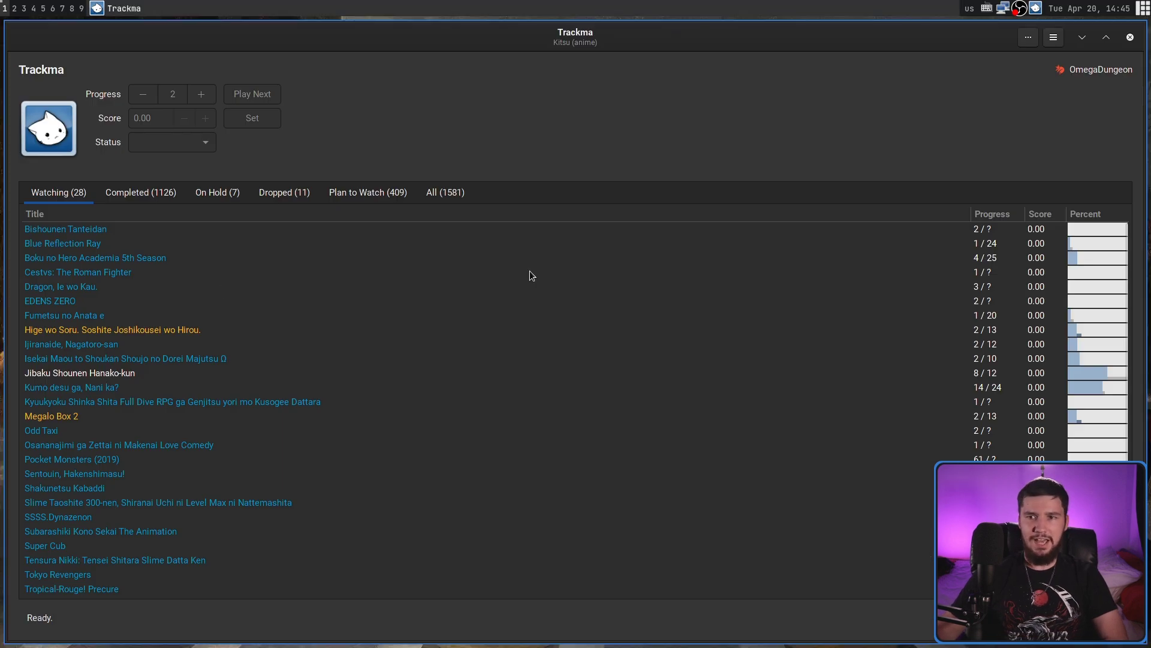
click(1028, 37)
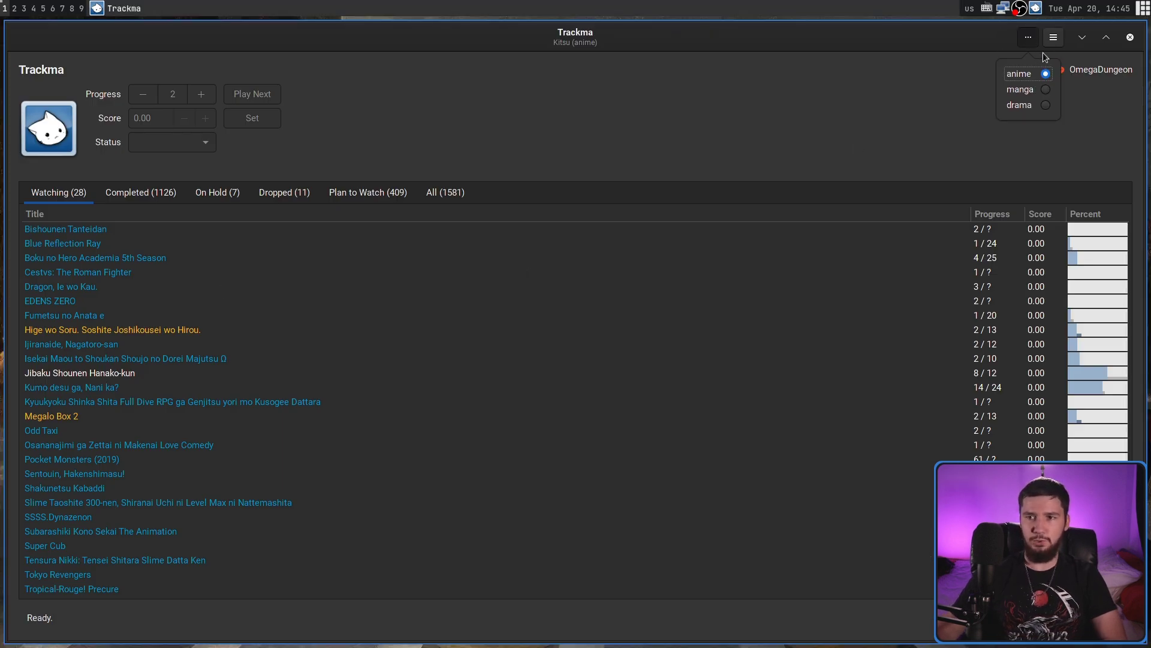
click(1047, 106)
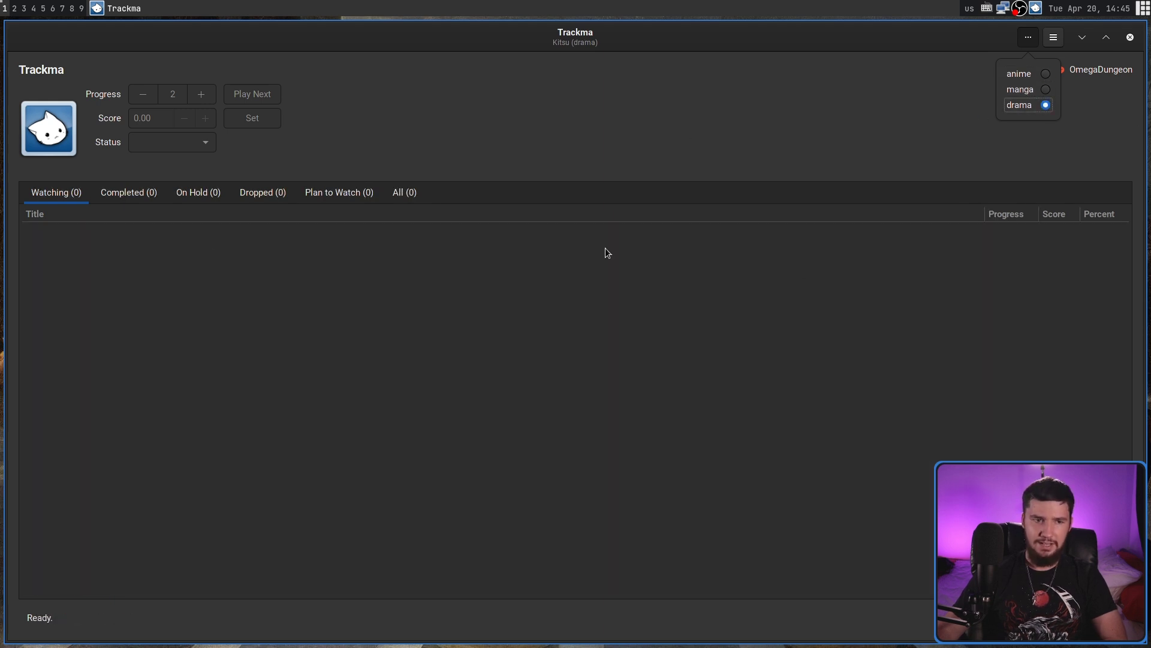
click(1047, 74)
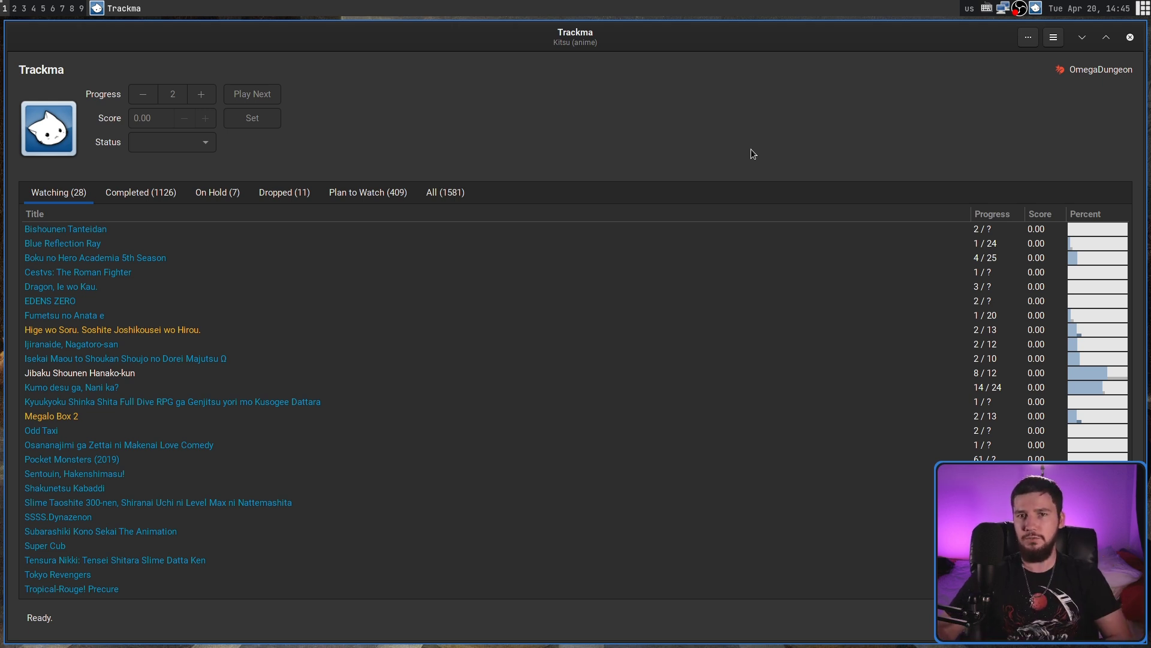
key(Down)
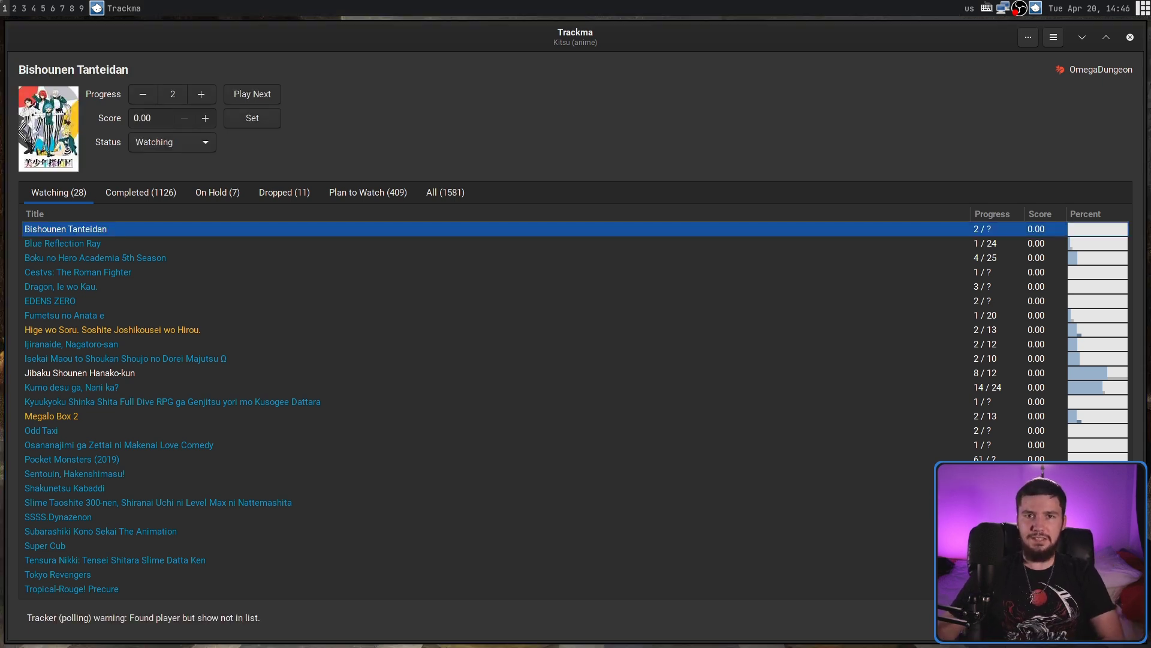
click(1051, 41)
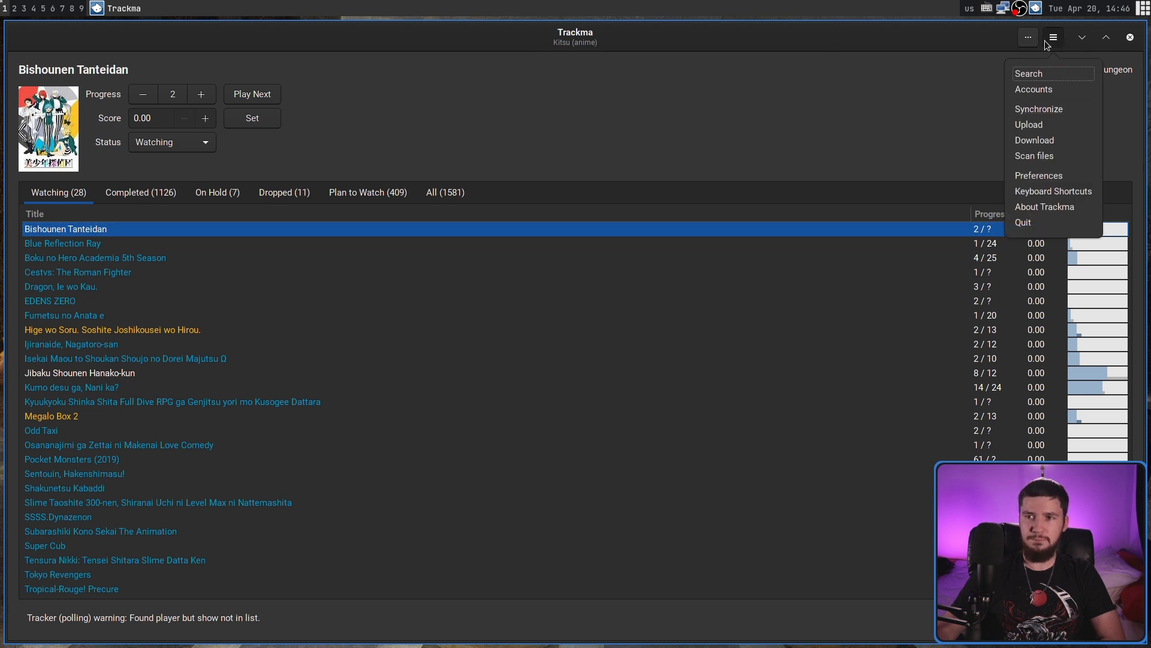
click(1041, 76)
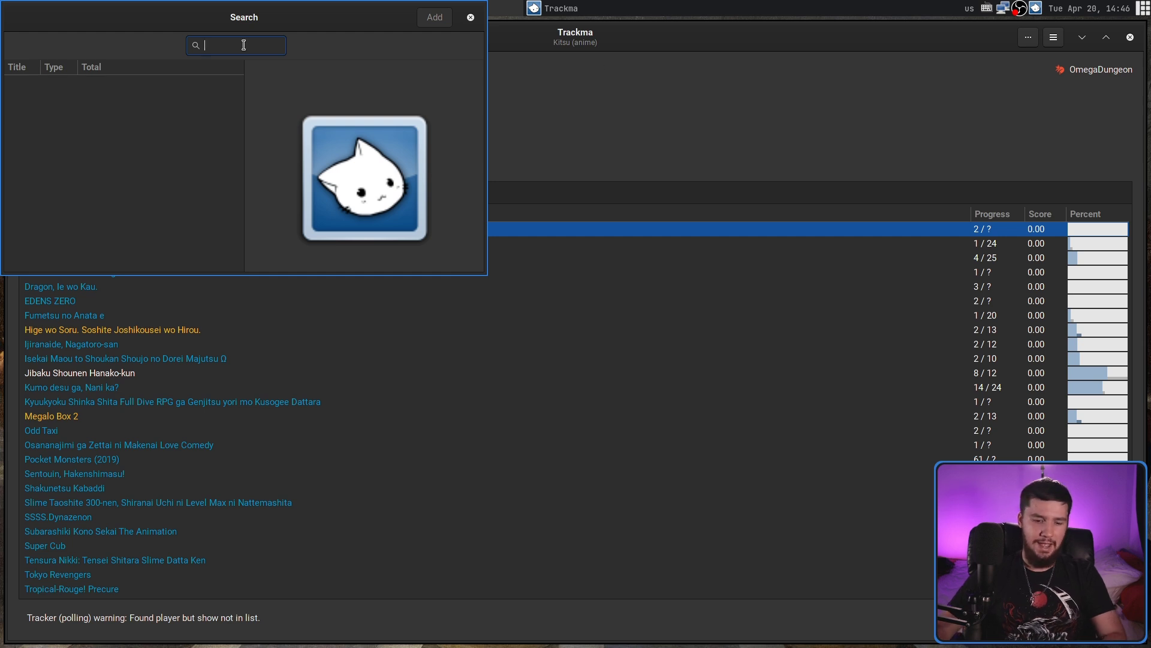
text(symphogear)
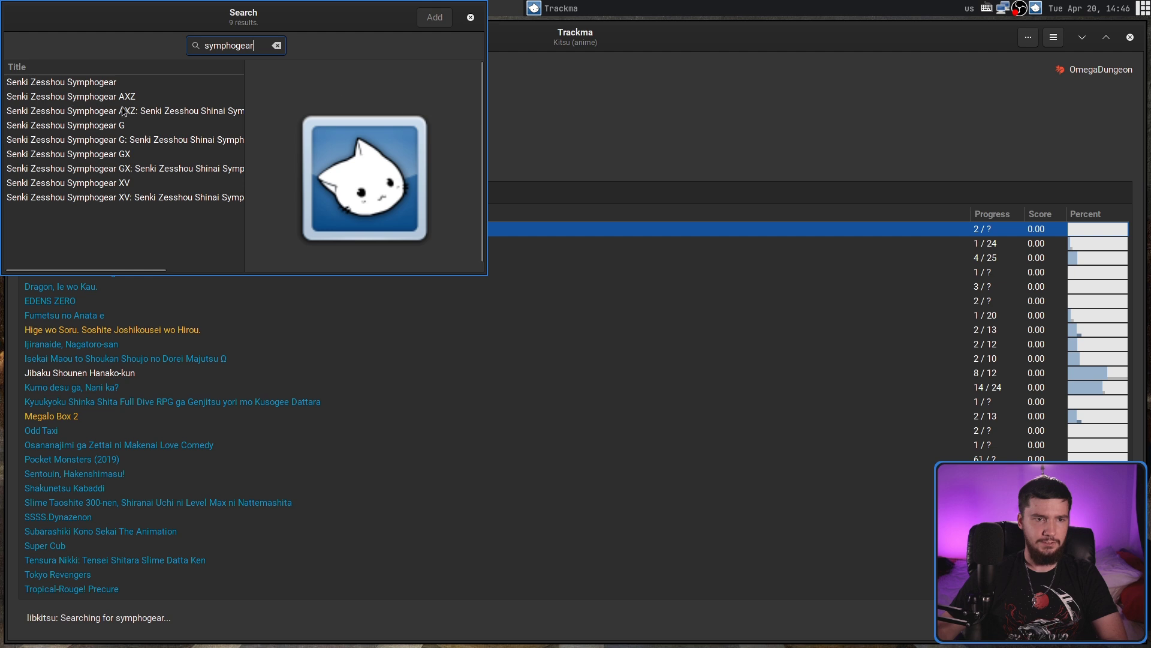
click(69, 82)
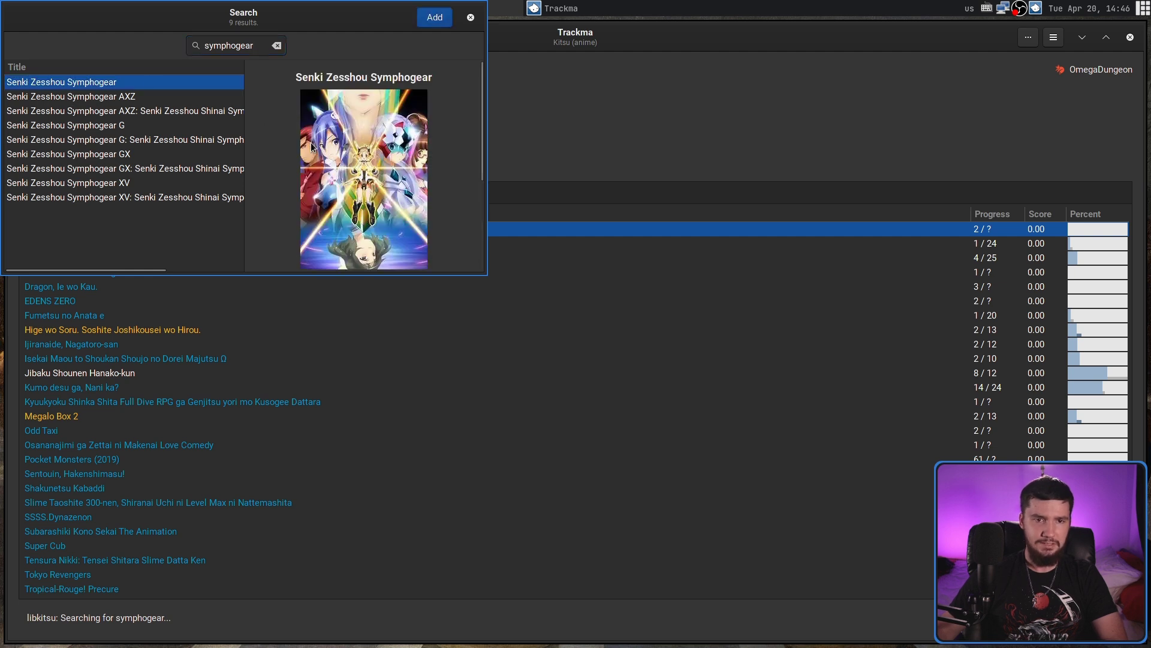
click(471, 18)
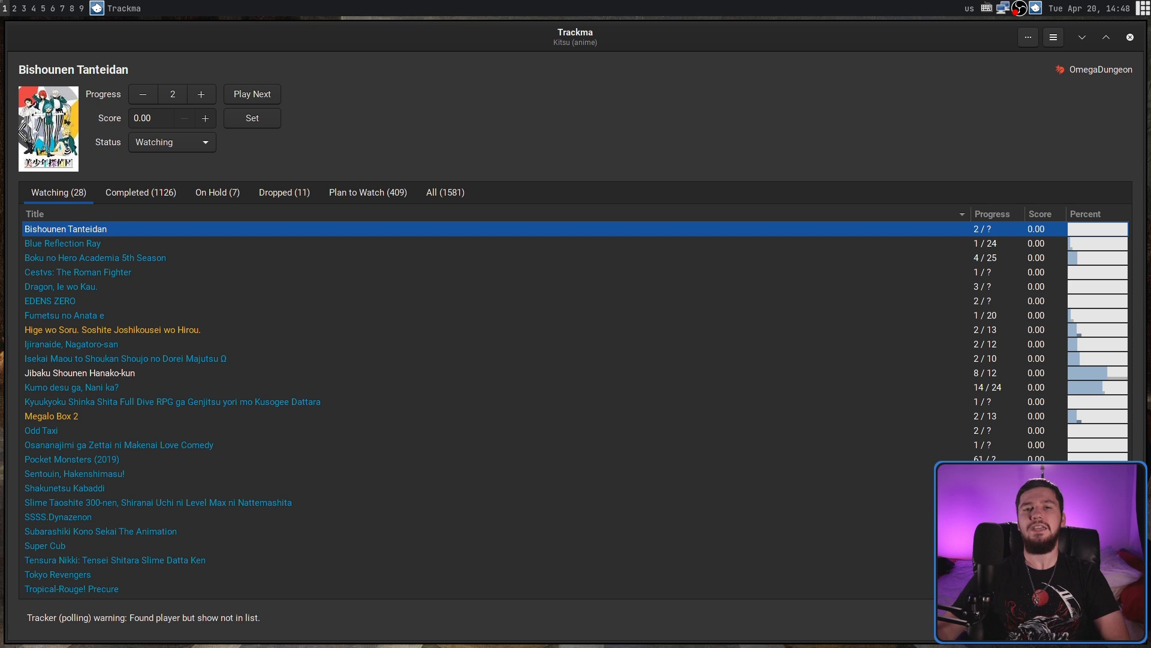
- Scroll through the Media tracker page in Preferences, then hide Trackma with Alt+F4
click(1057, 40)
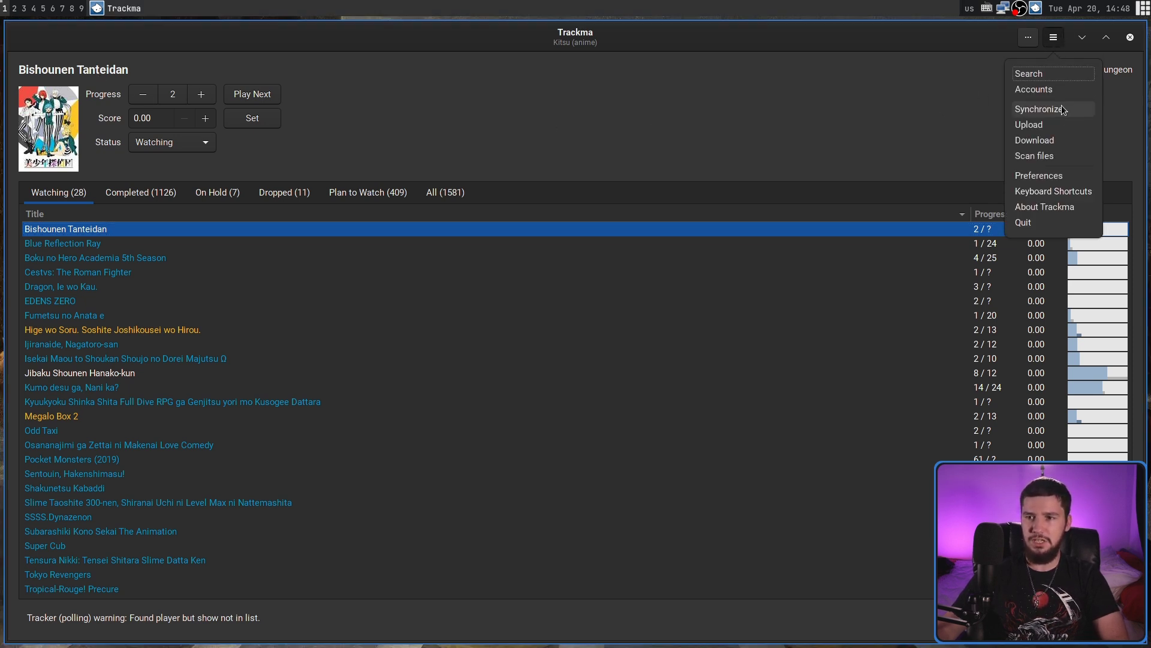
click(1038, 175)
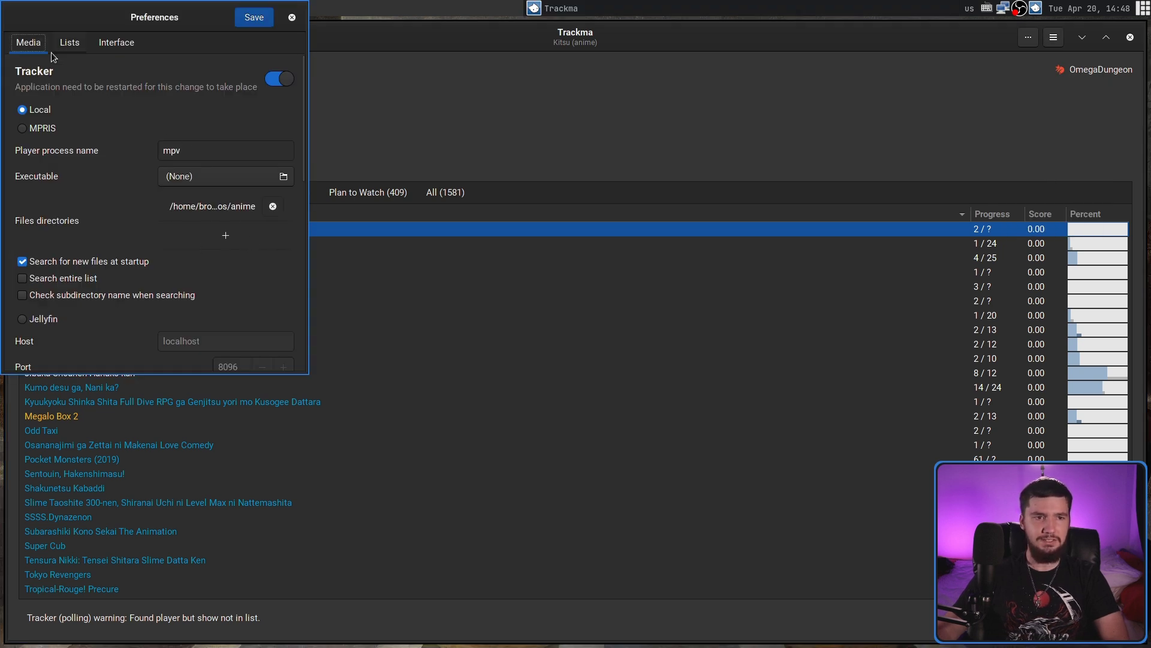
scroll(45, 270, down, 1)
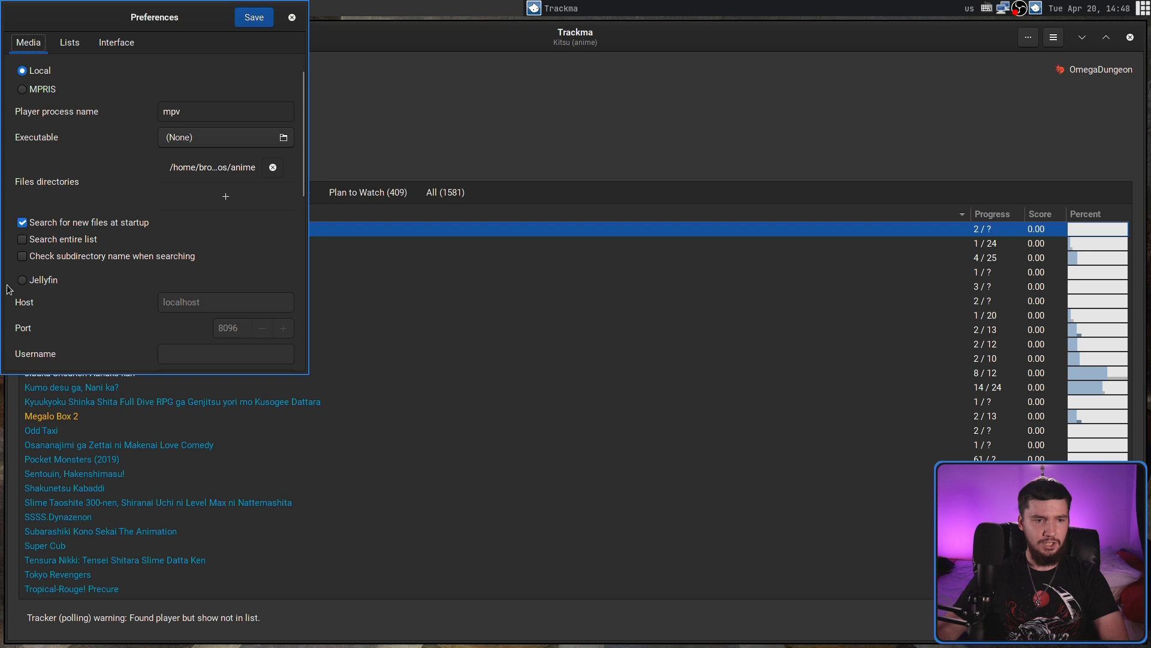
scroll(202, 290, down, 4)
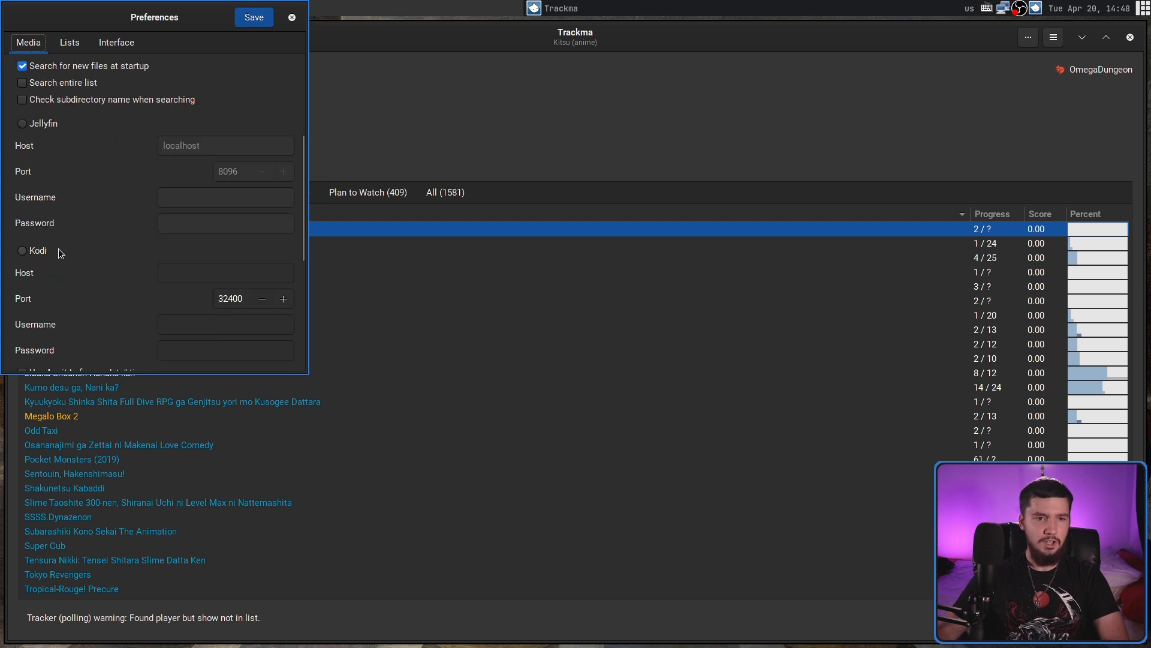
scroll(108, 248, down, 7)
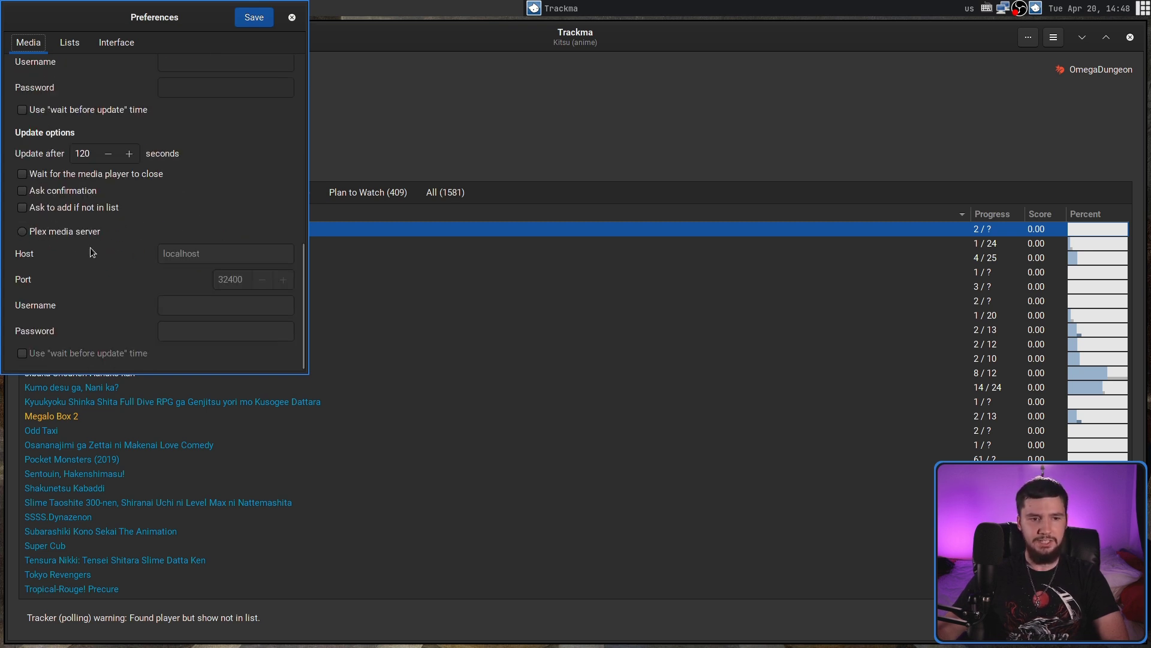
scroll(187, 238, up, 12)
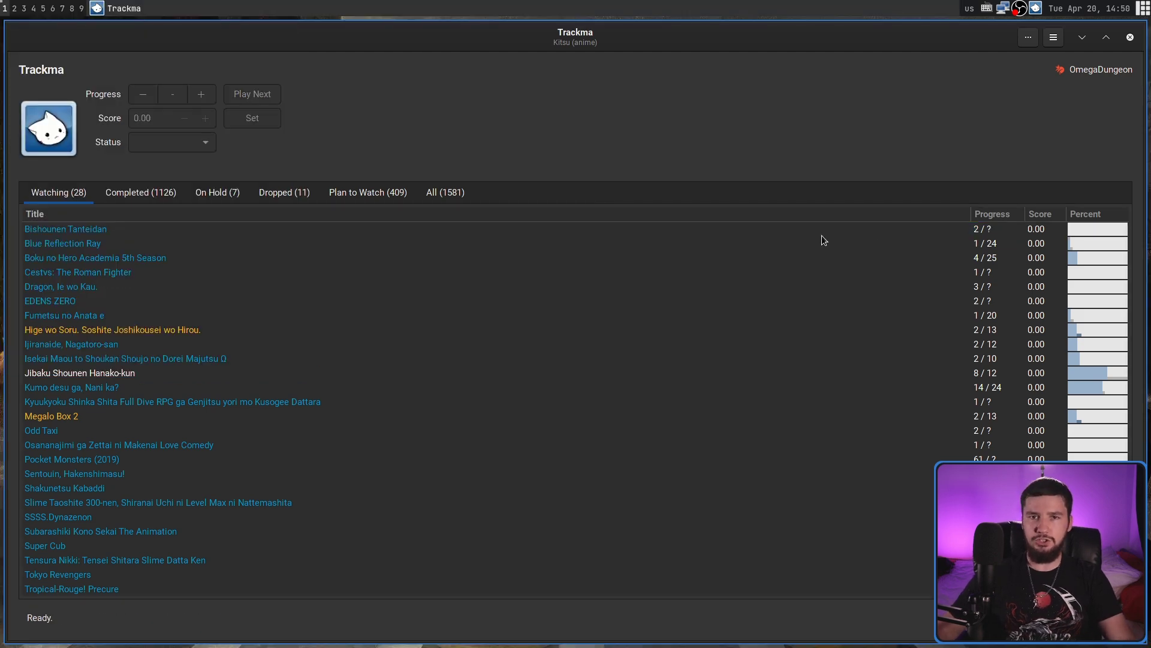
key(alt+F4)
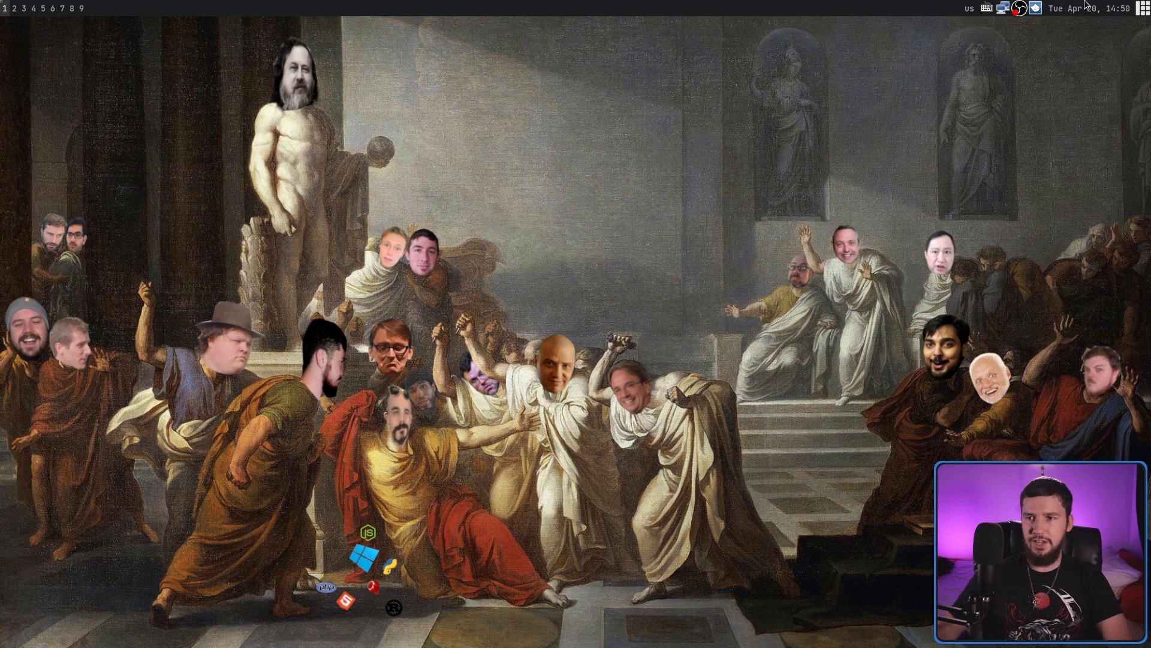
- Restore Trackma from the tray and open then close its main menu
click(1036, 9)
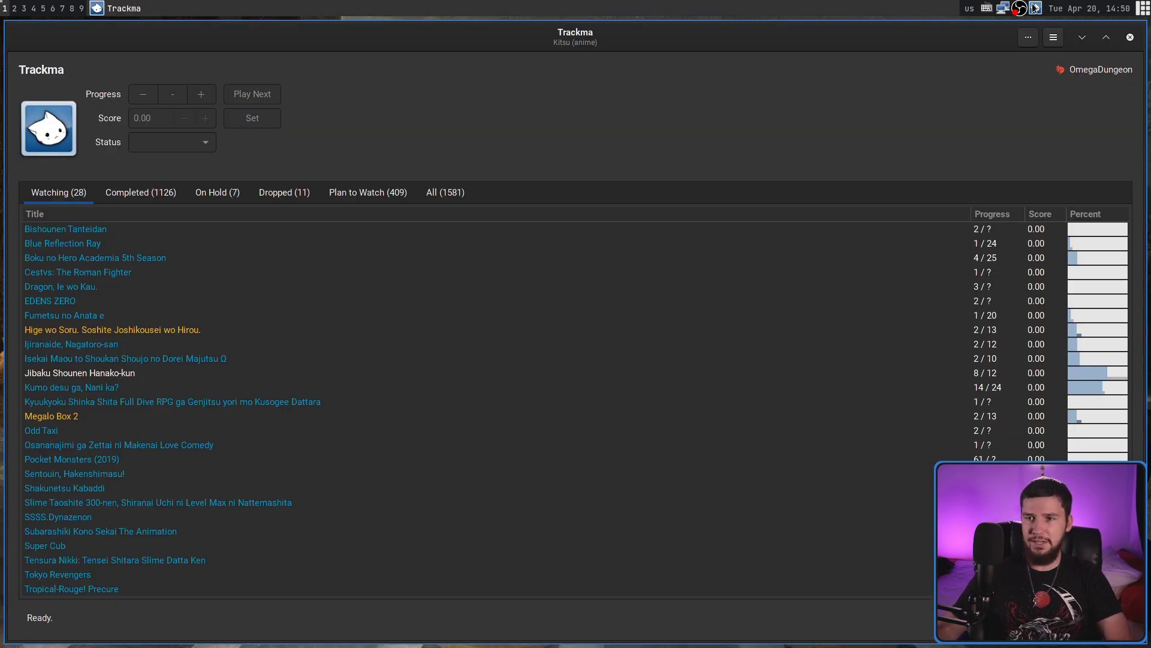
right_click(1035, 8)
click(911, 91)
click(1053, 37)
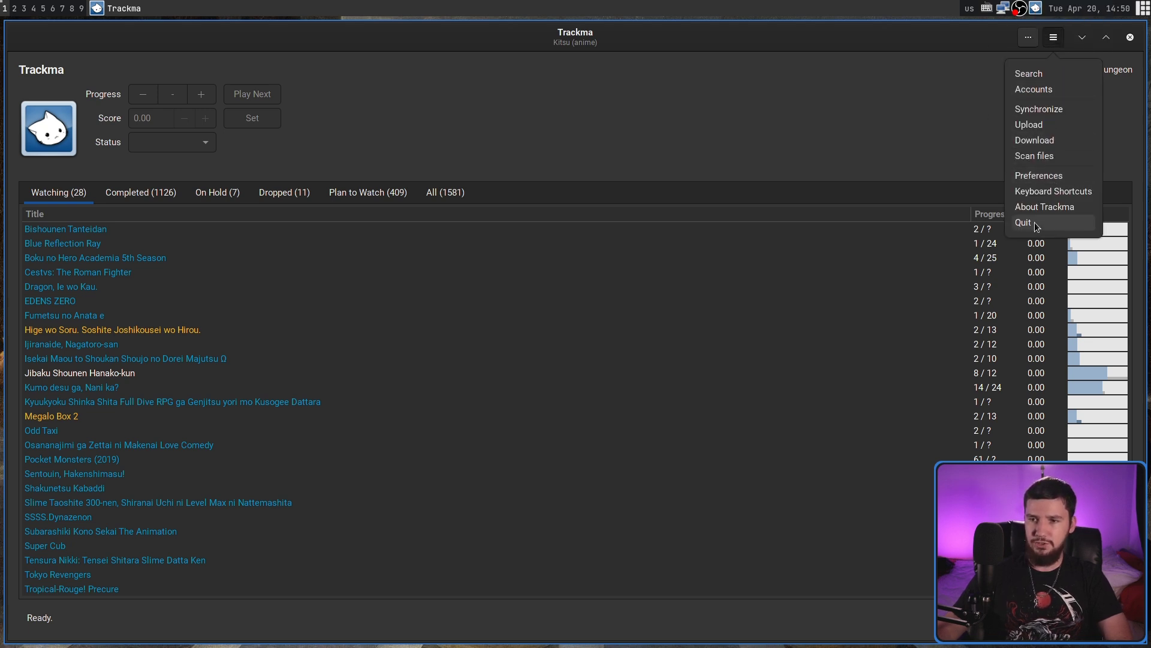
click(847, 118)
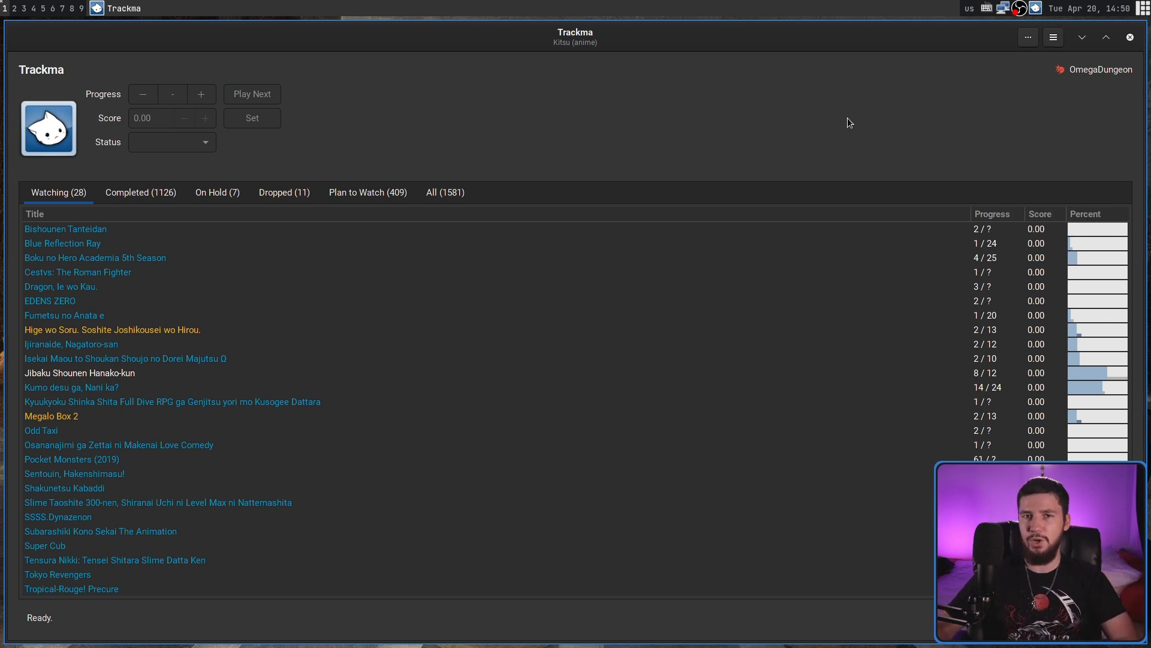
- Quit Trackma from the tray icon and relaunch trackma-gtk through dmenu
right_click(1040, 9)
click(1070, 49)
key(super+p)
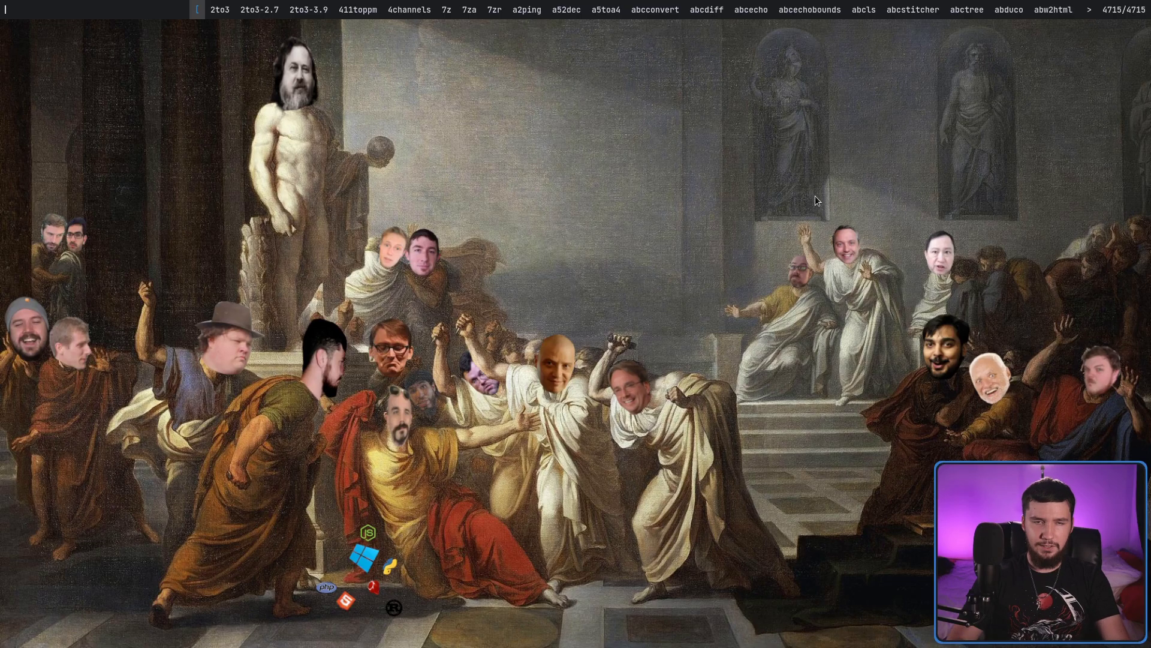
text(trackm)
key(Right)
key(Right)
key(Return)
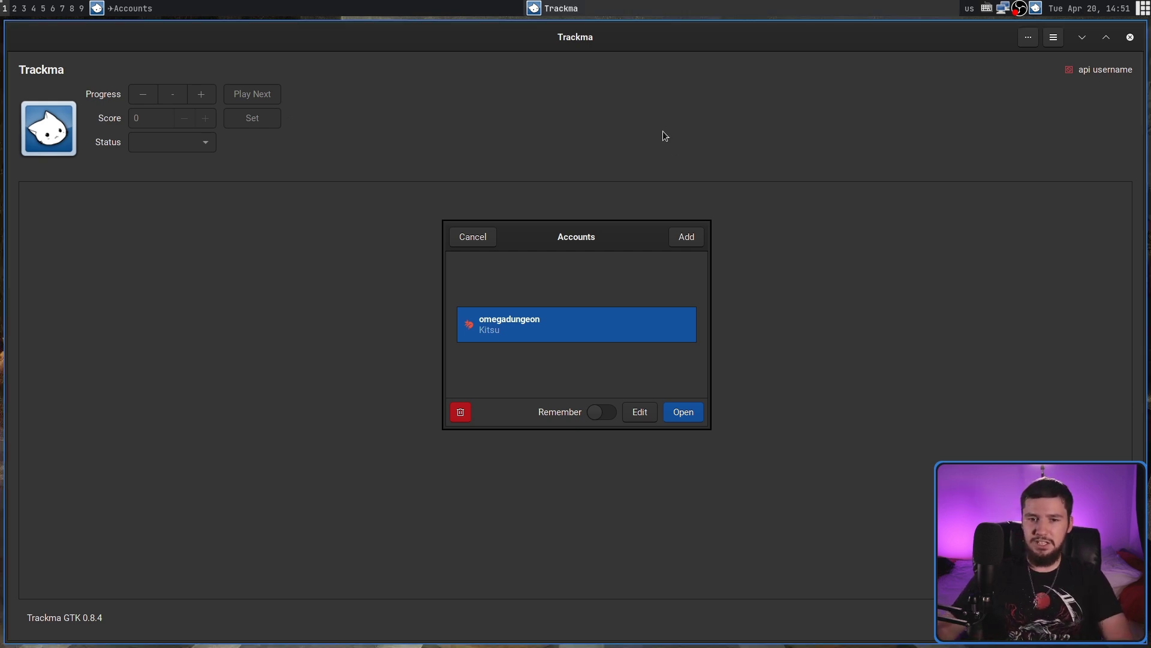
- Browse the Add account website list, cancel it, then open the Kitsu account
click(687, 236)
click(538, 300)
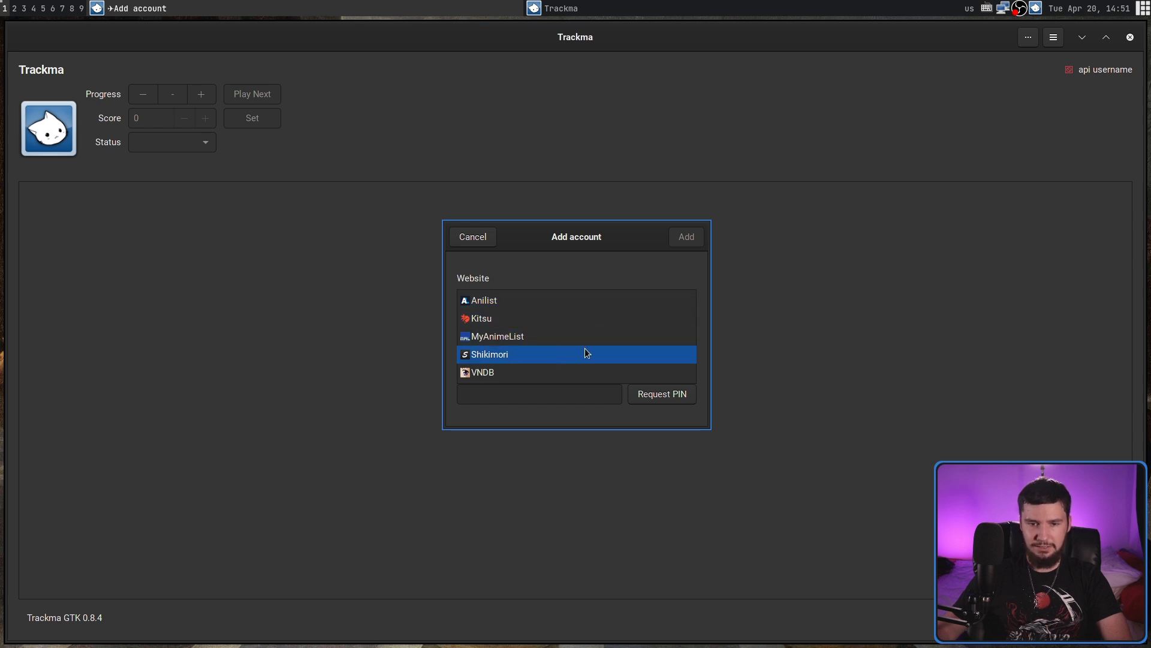
click(585, 288)
click(516, 300)
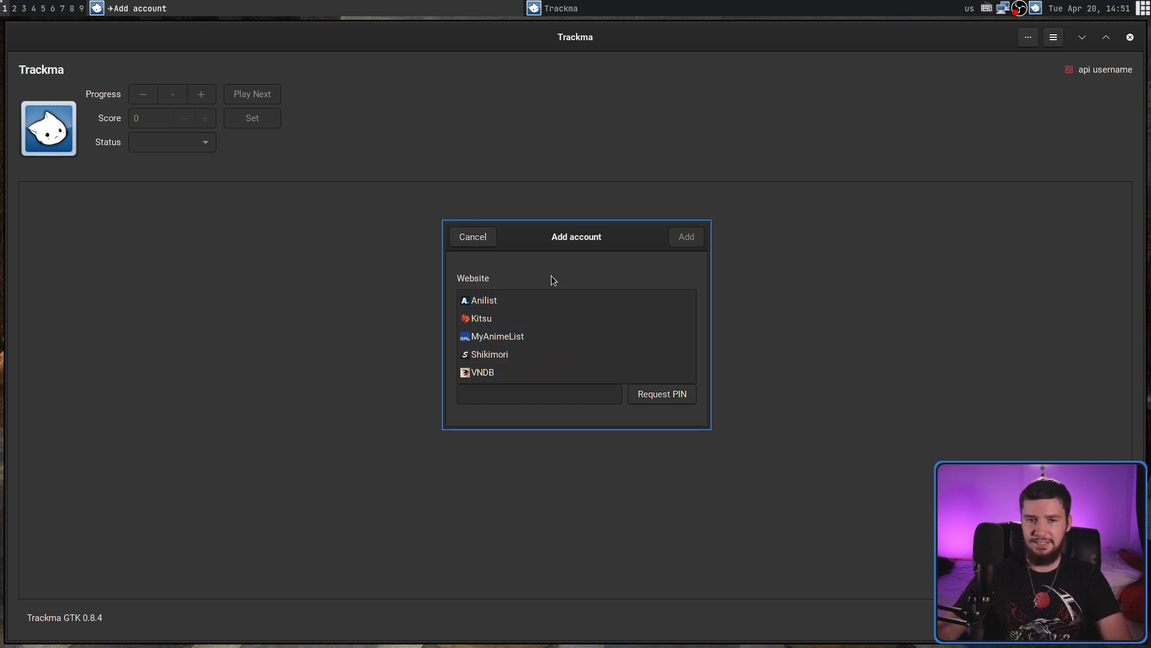
click(472, 238)
click(476, 238)
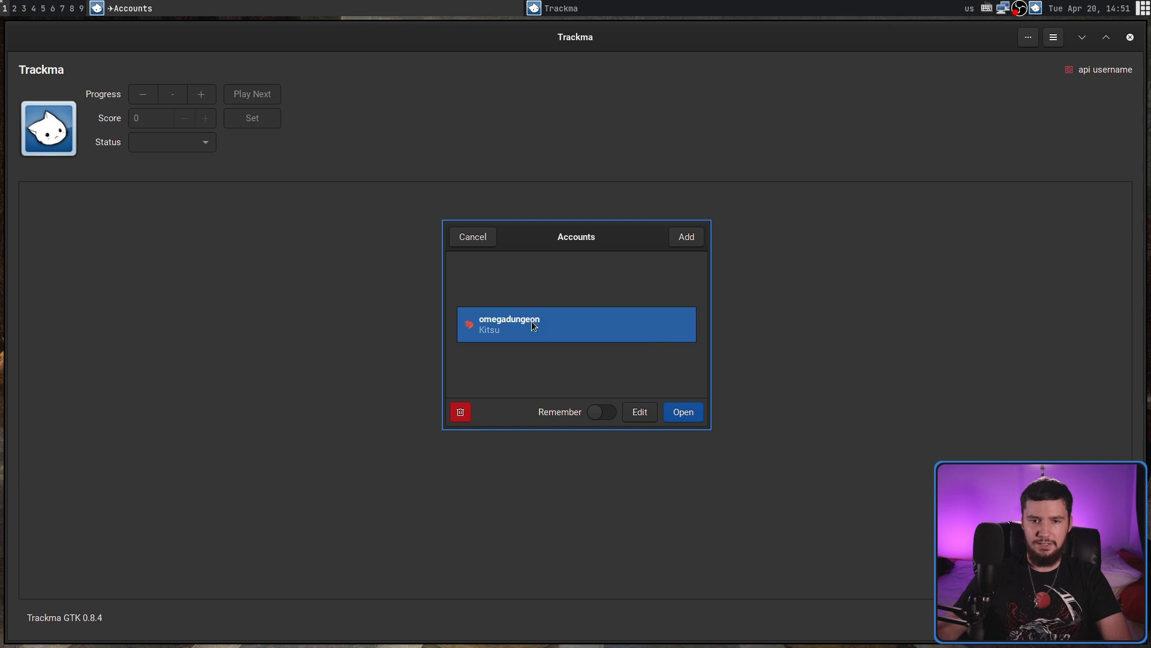
double_click(547, 322)
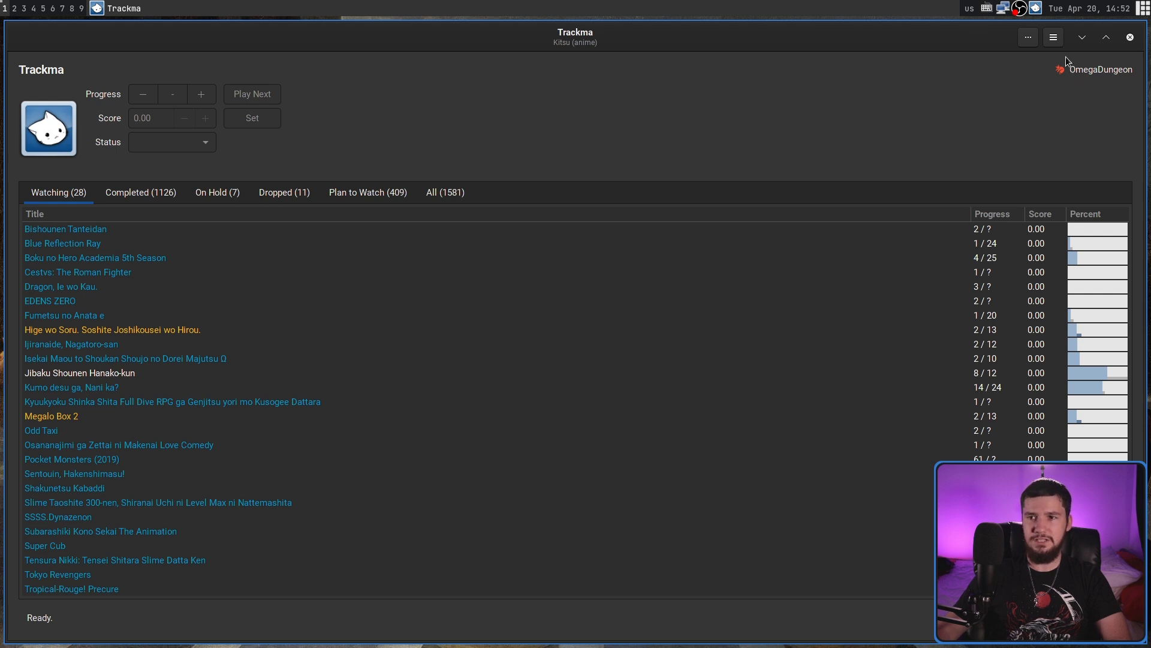
click(1056, 40)
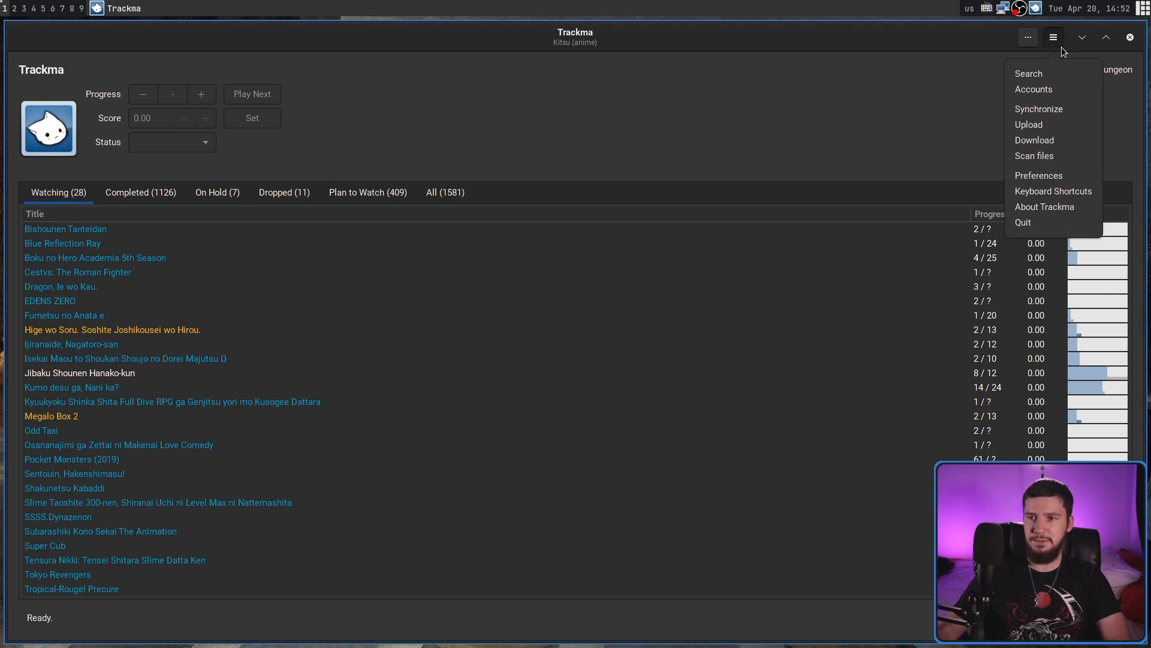
click(1061, 90)
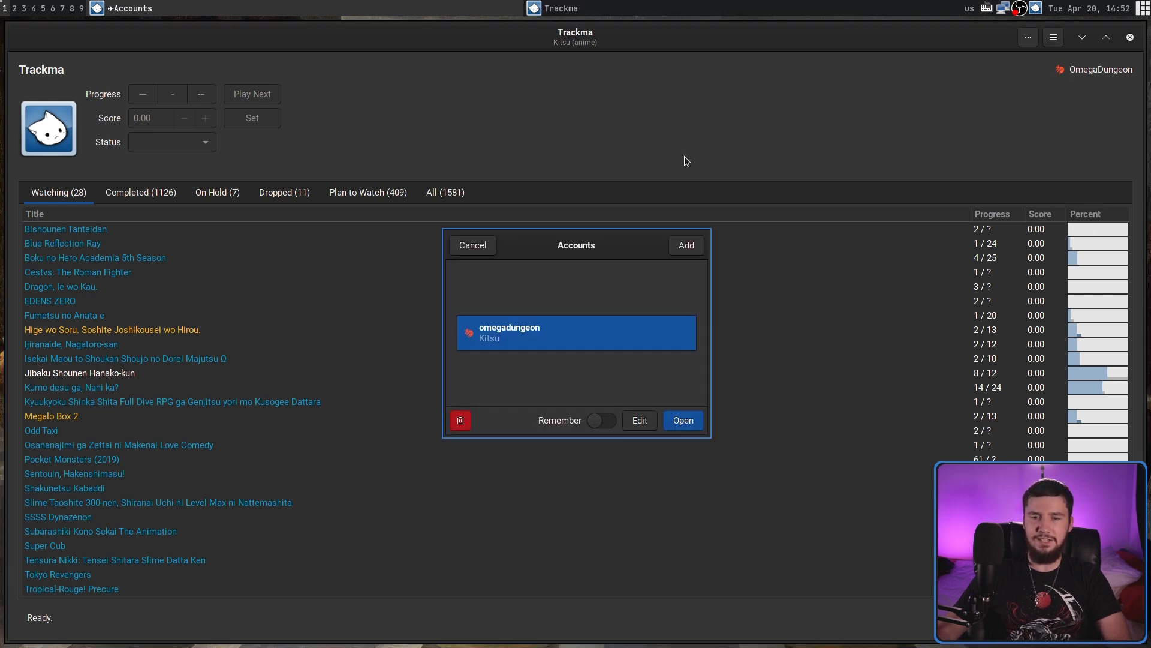
click(598, 332)
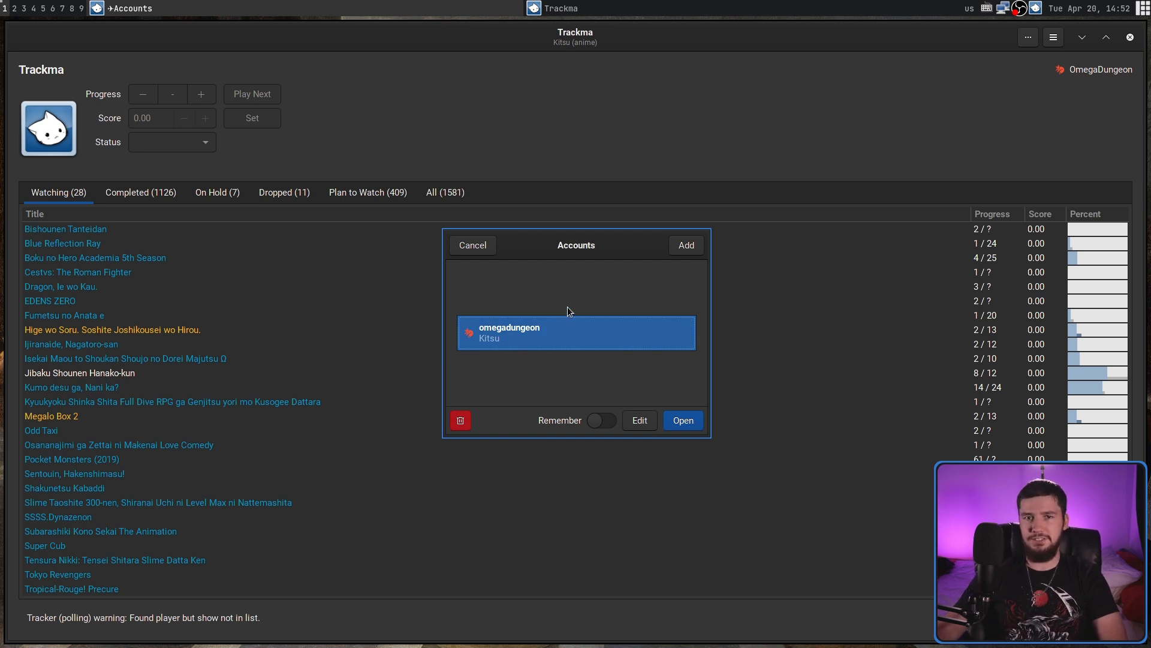
double_click(528, 342)
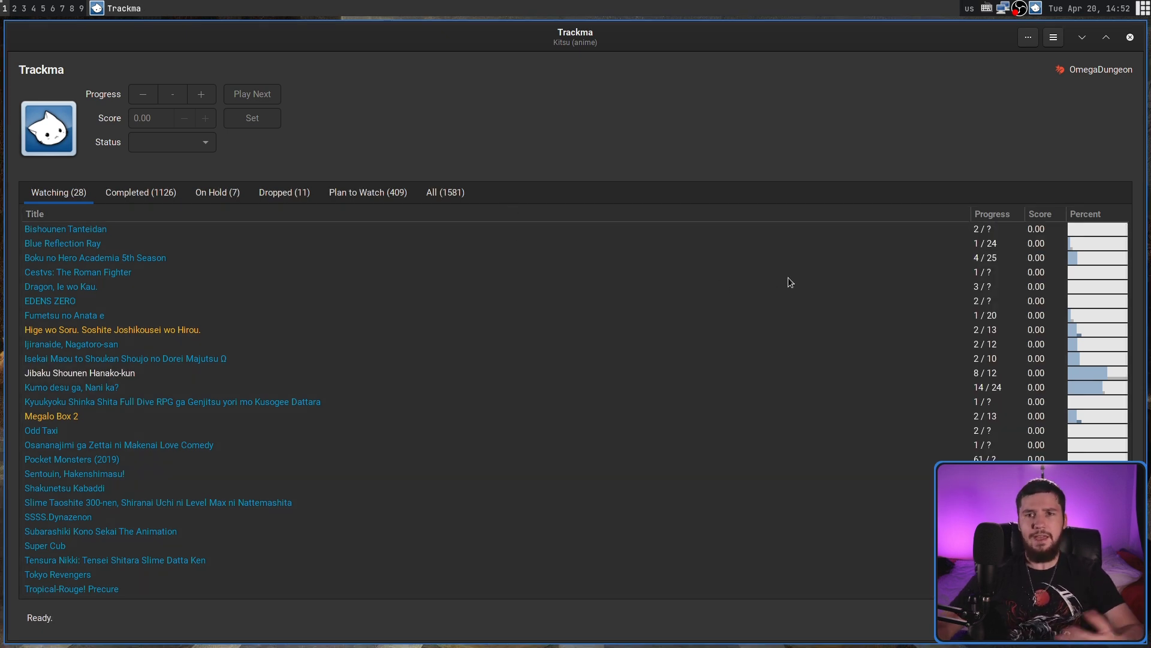
- Look over the Interface preferences from the main menu, then close the Preferences window
click(1053, 38)
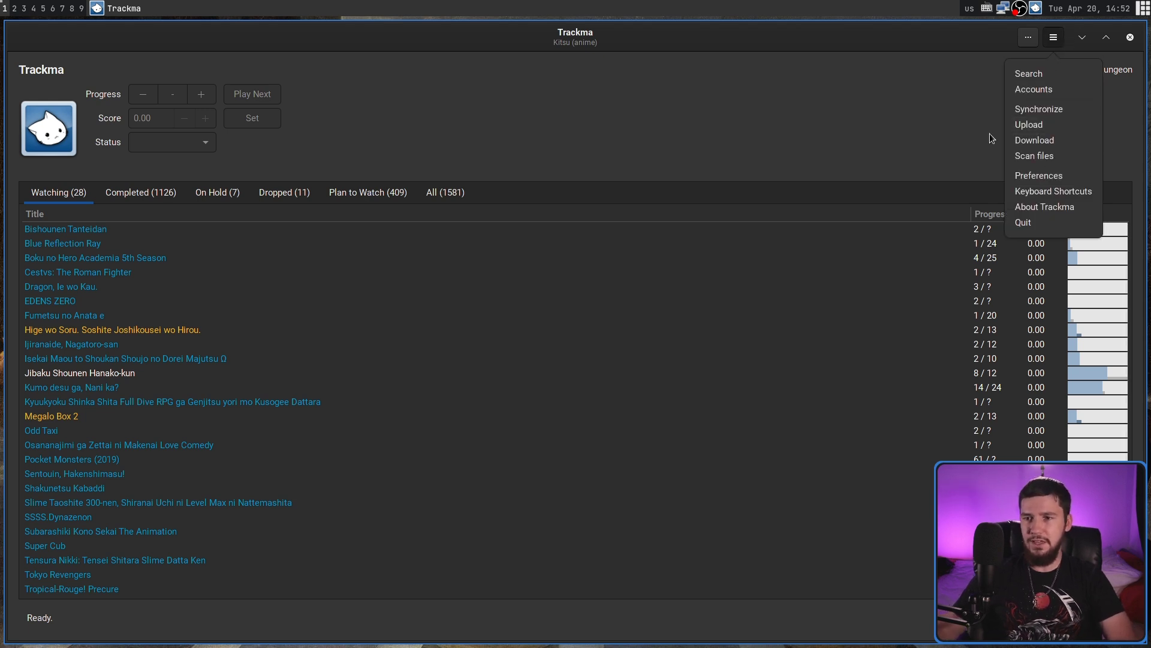
click(1063, 174)
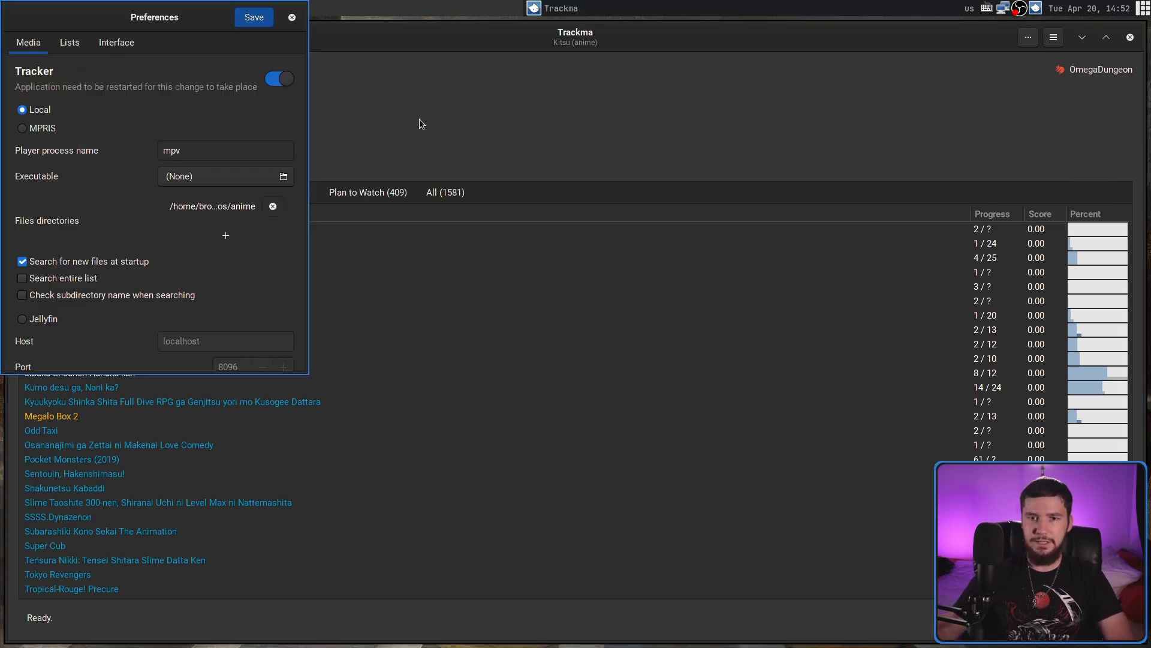
click(115, 42)
click(292, 18)
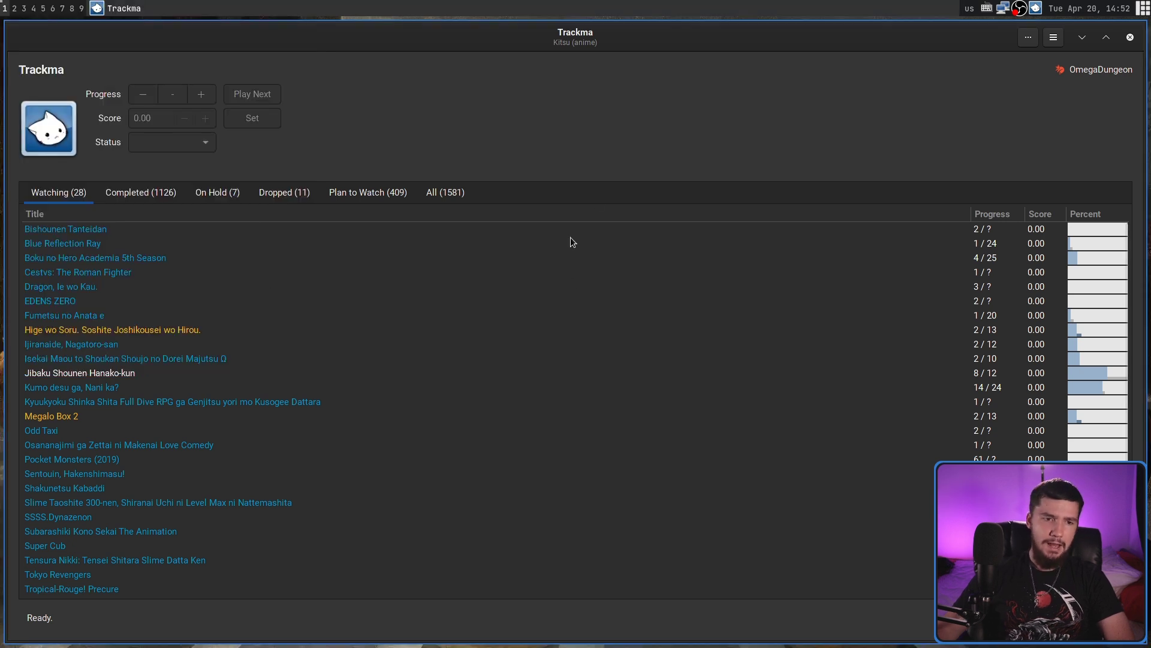
- Synchronize the anime list with Kitsu from the main menu
click(1054, 37)
click(980, 72)
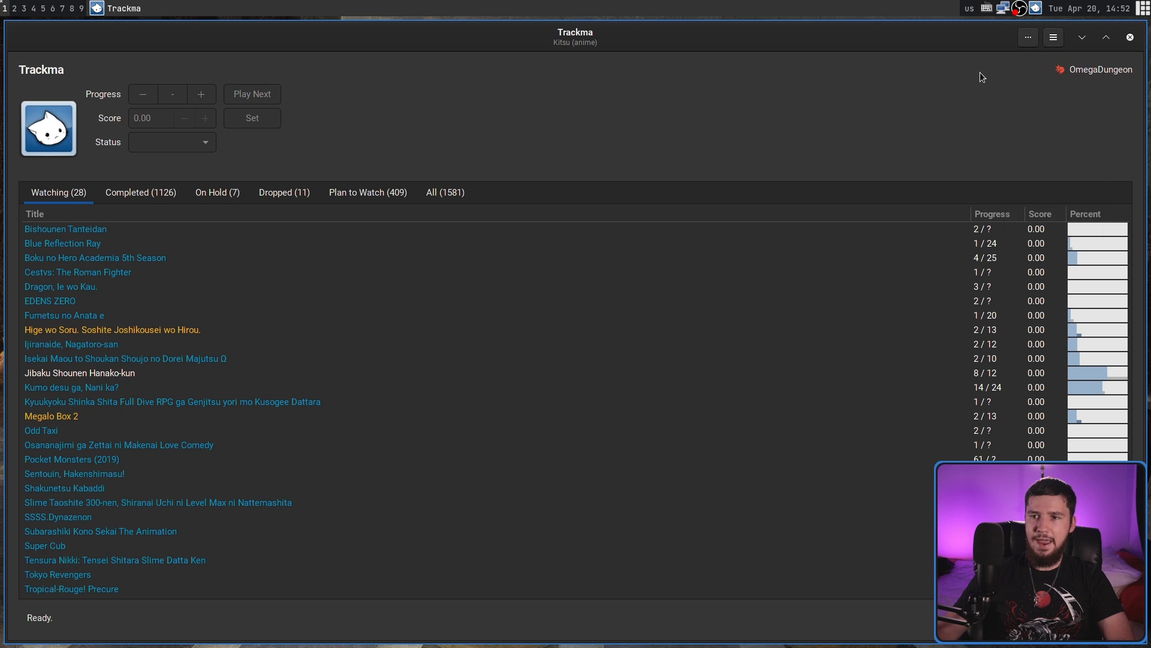
click(1054, 37)
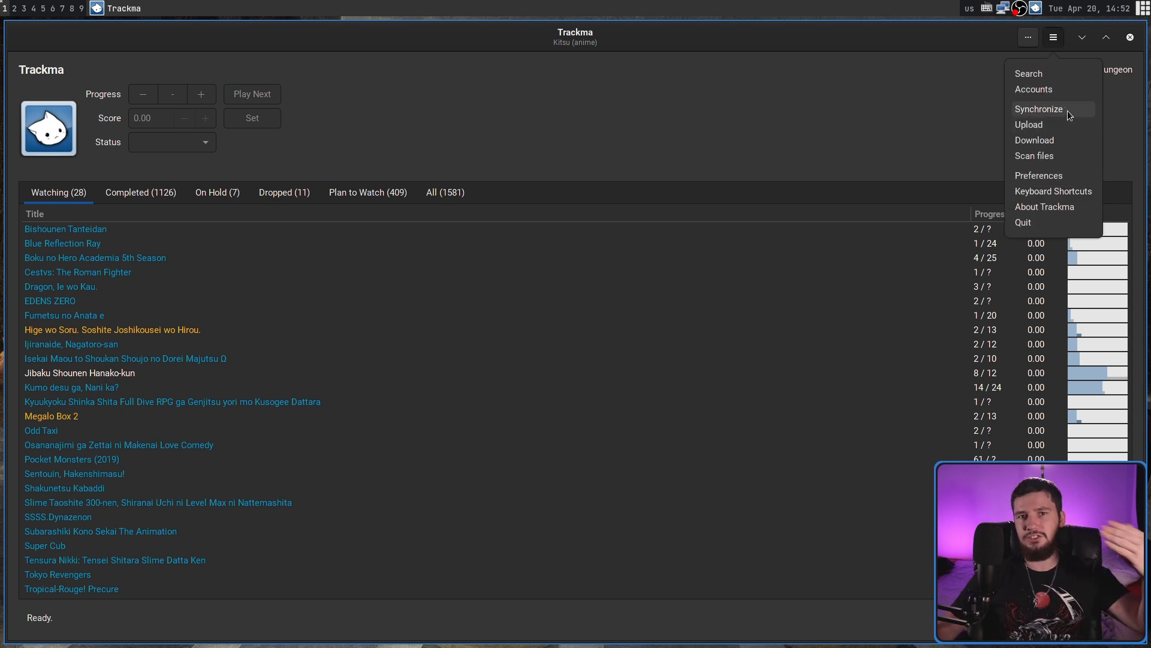
click(1067, 111)
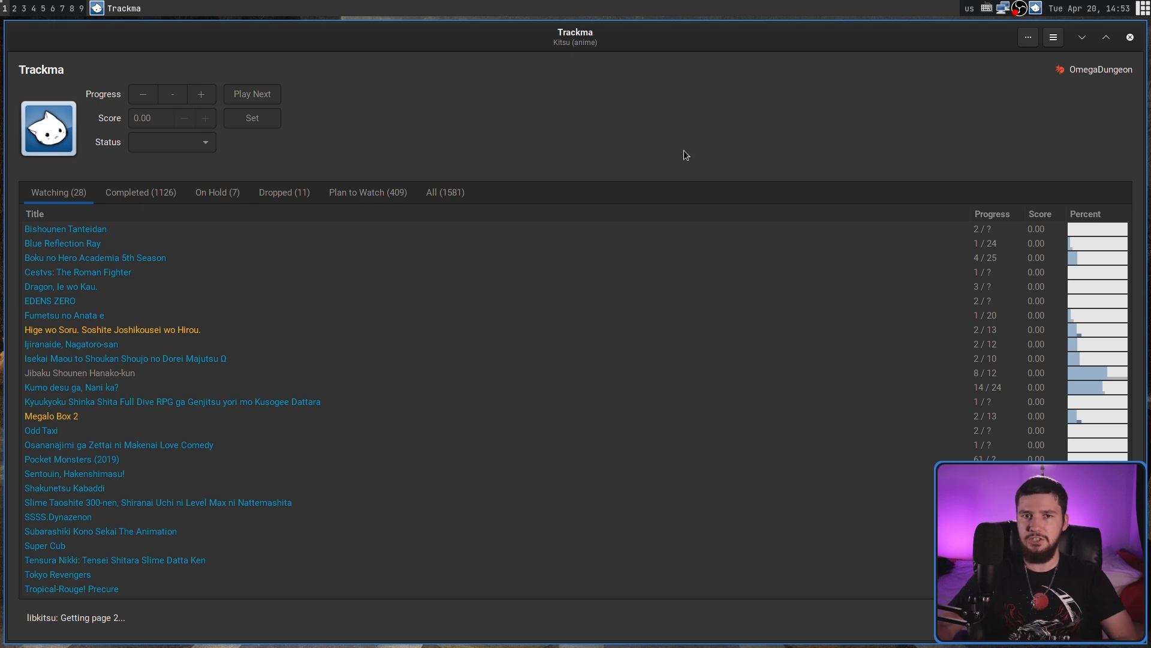
- Close the Trackma window and open an Alacritty terminal with enlarged text
key(super+shift+c)
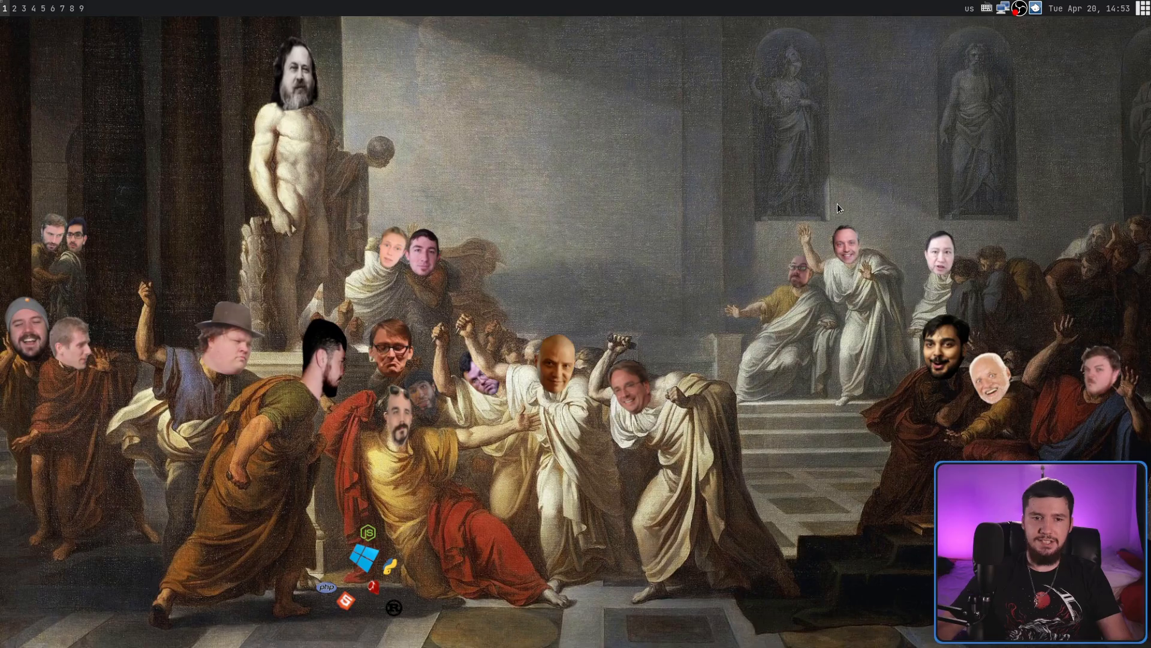
key(super+Return)
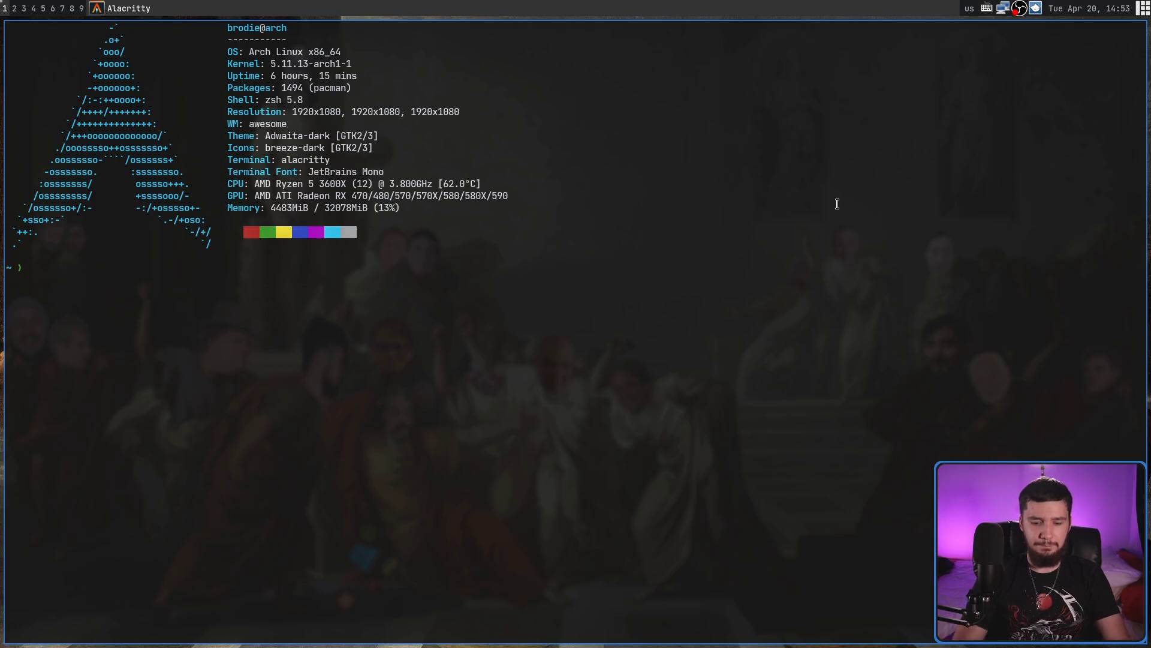
key(ctrl+equal)
key(ctrl+equal)
key(ctrl+equal)
key(ctrl+equal)
- Run trackma-curses and use the Kitsu account this once
text(trackma-curses)
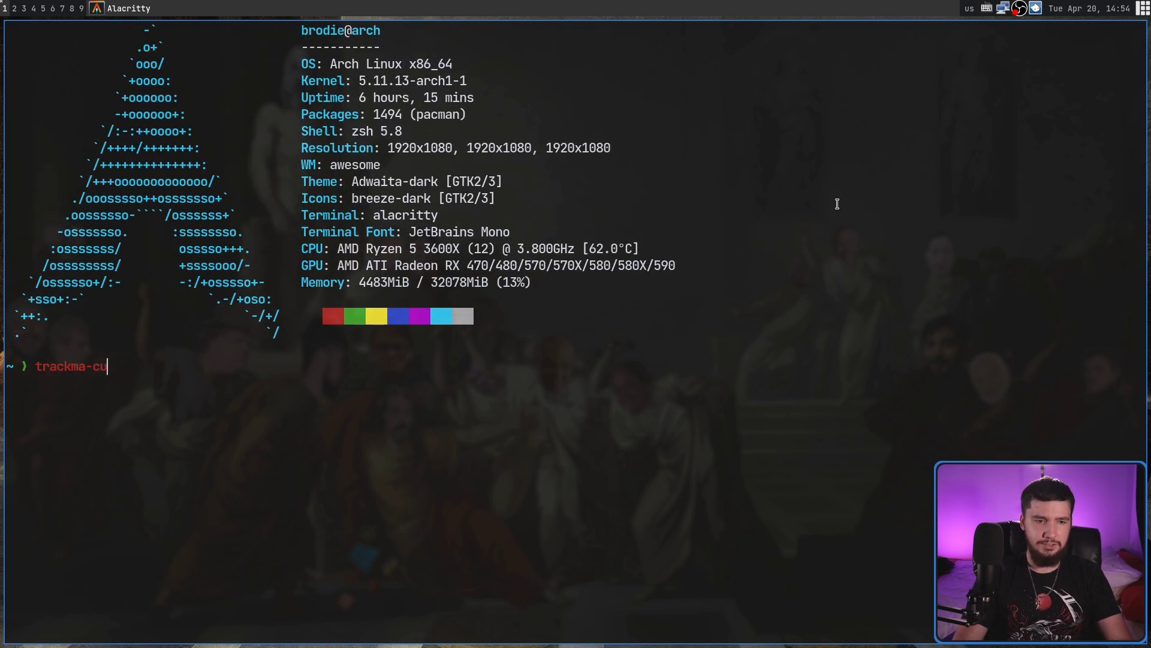
key(Return)
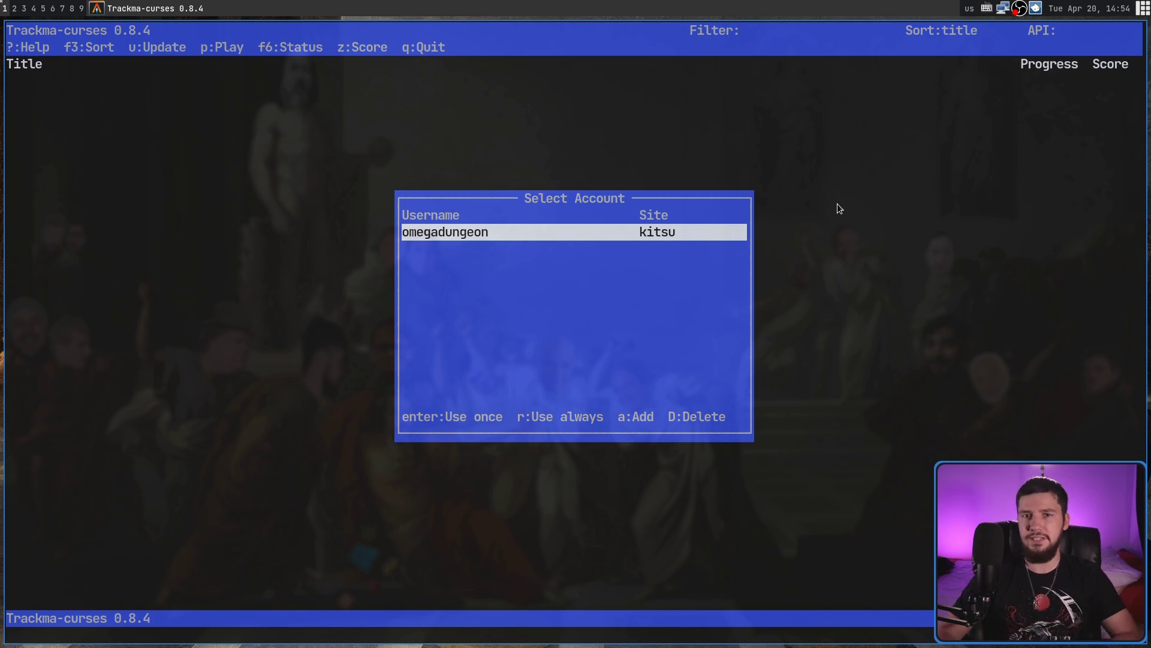
key(Return)
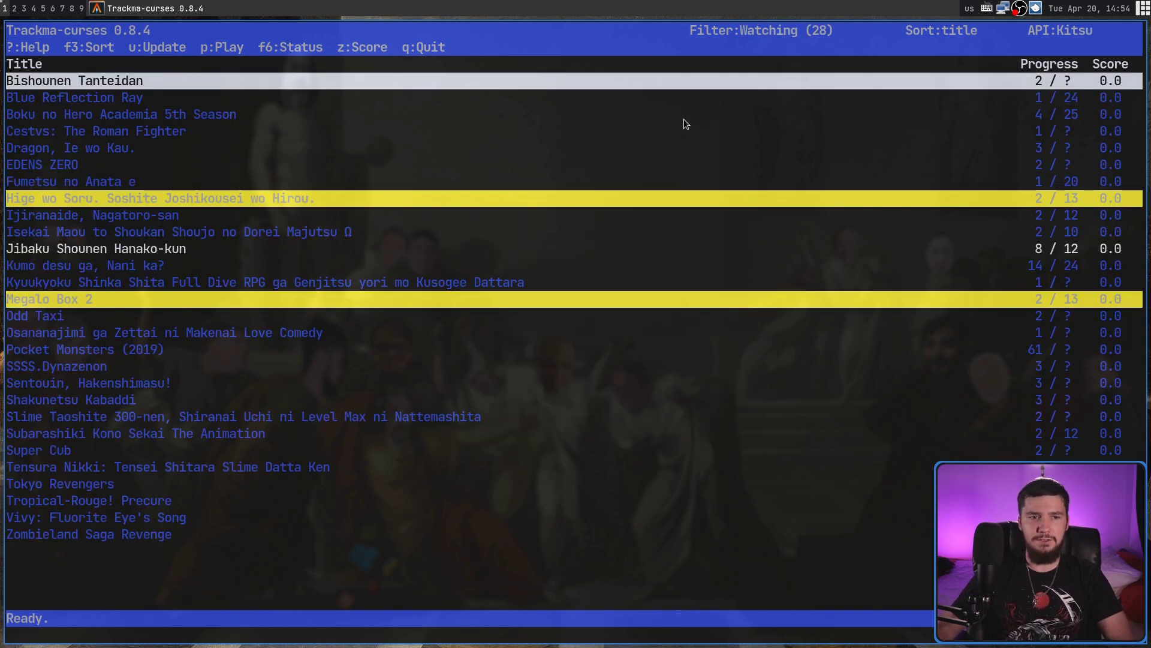
- Browse the Watching list (Megalo Box 2, Cestvs, EDENS ZERO) and view the help screen
key(Down)
key(Down)
key(Down)
key(Down)
key(Down)
key(Down)
key(Down)
key(Down)
key(Down)
key(Down)
key(Down)
key(Down)
key(Down)
key(Down)
key(Down)
key(Up)
key(Up)
key(Up)
key(Up)
key(Up)
key(Up)
key(Up)
key(Up)
key(Up)
key(Up)
key(Up)
key(Up)
key(Up)
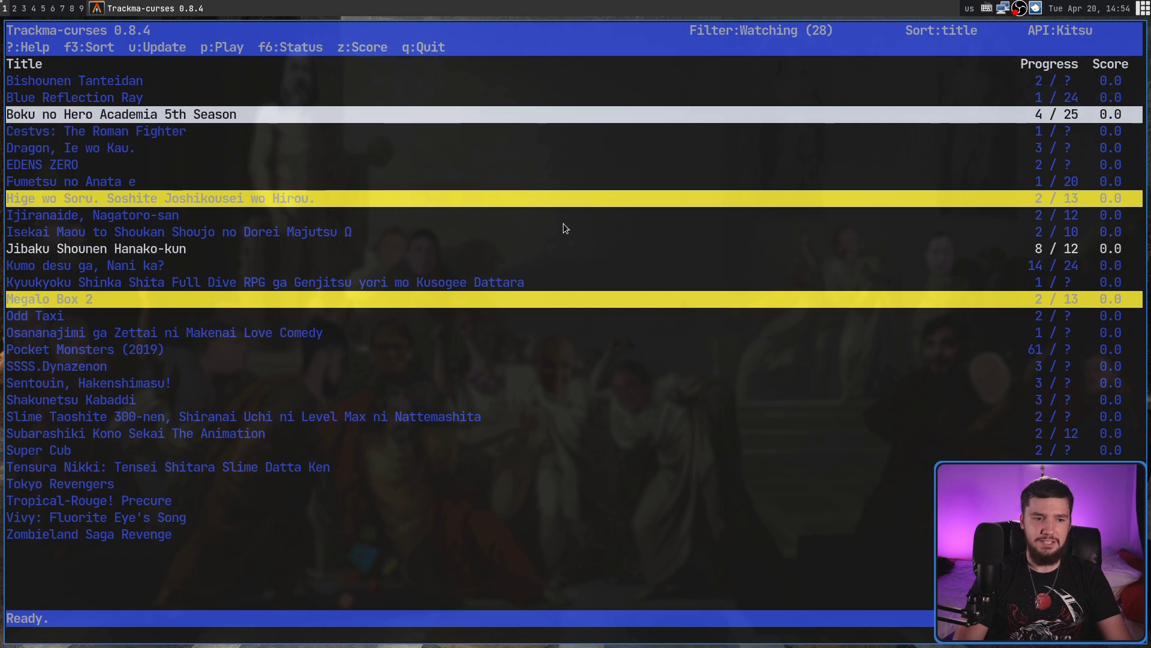
key(Down)
key(question)
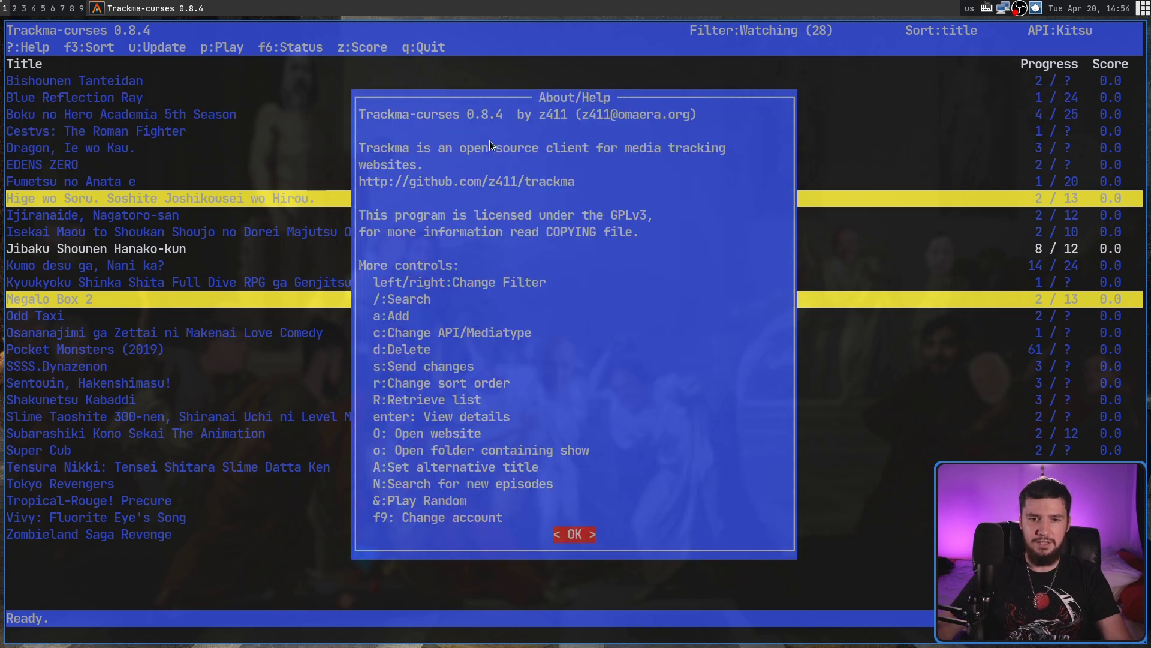
key(Return)
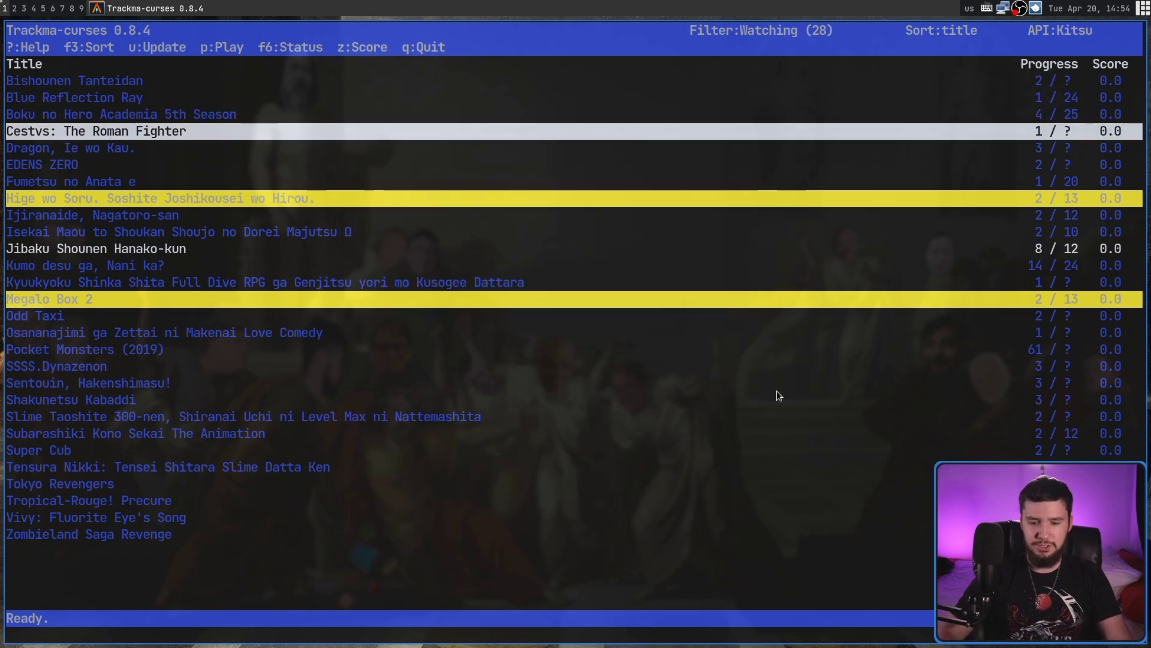
key(Down)
key(Down)
key(Down)
key(Down)
key(Down)
key(Up)
key(Up)
key(Up)
- Flip through the Completed, On Hold and Dropped filters, then go back toward Watching
key(Right)
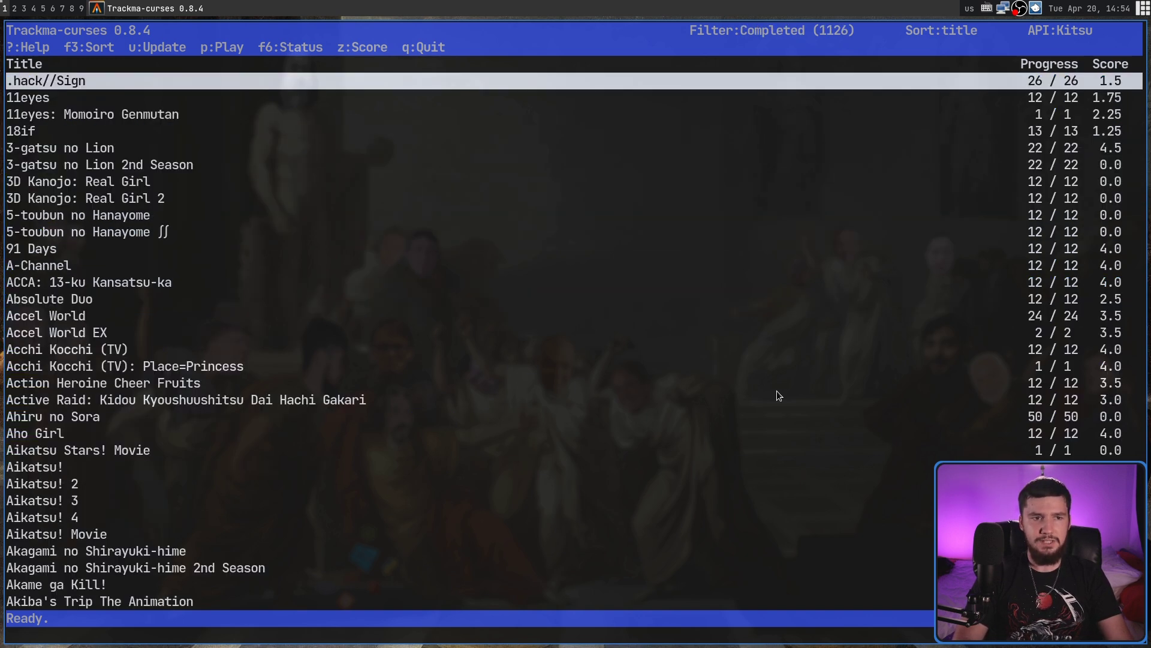
key(Right)
key(Right)
key(Left)
key(Left)
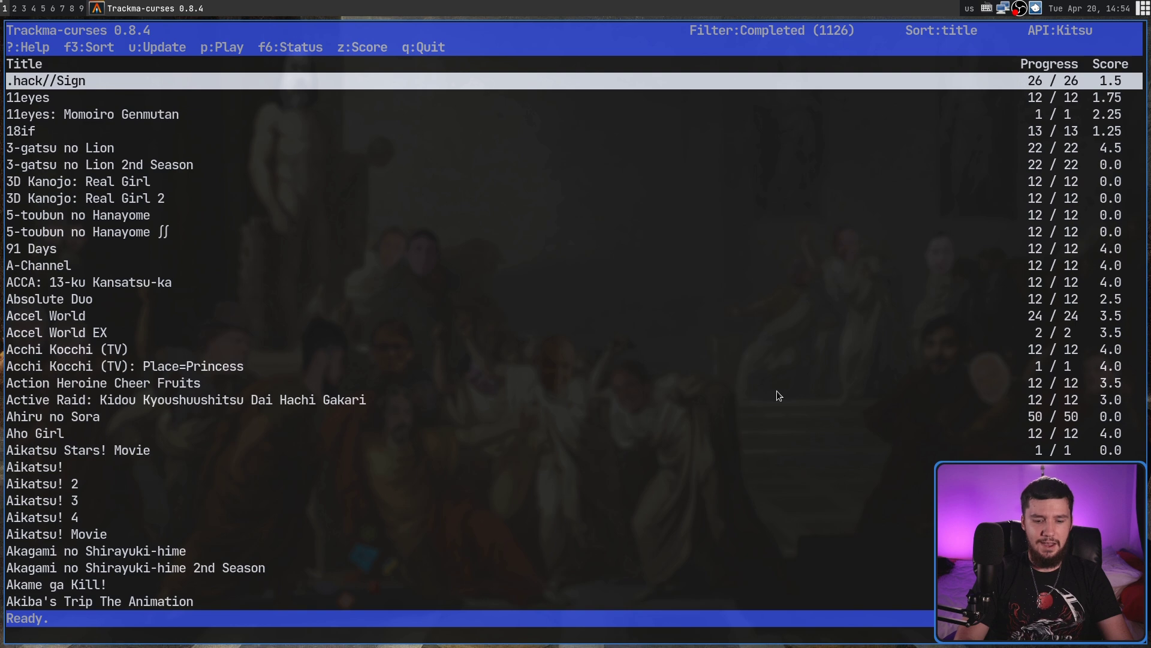
key(Left)
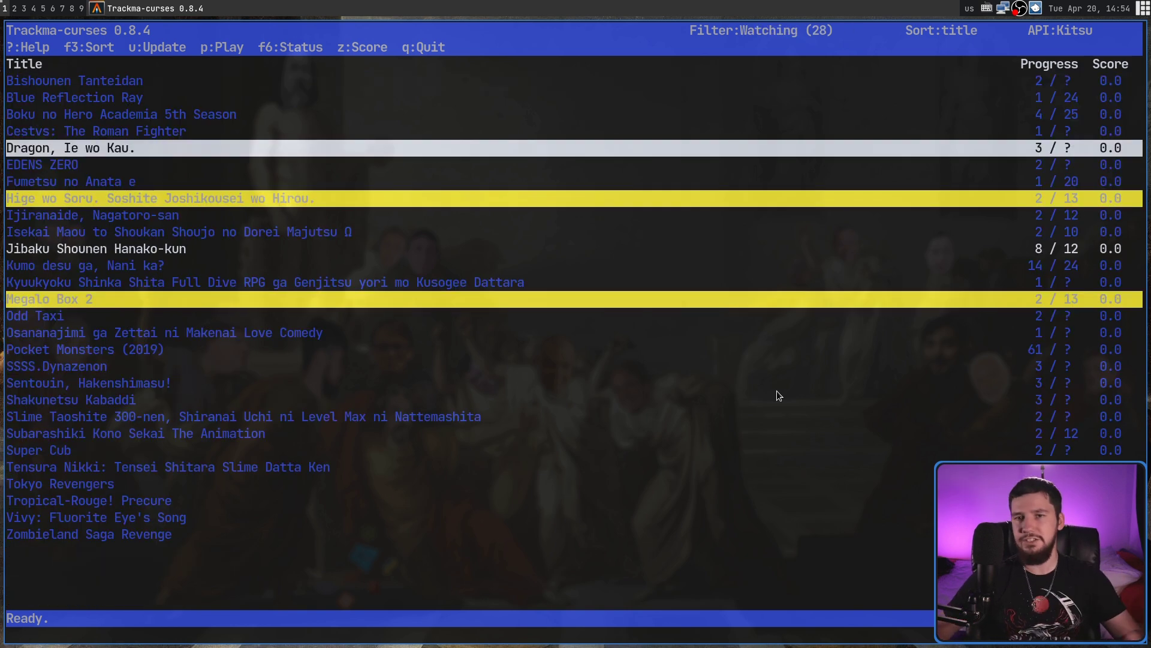